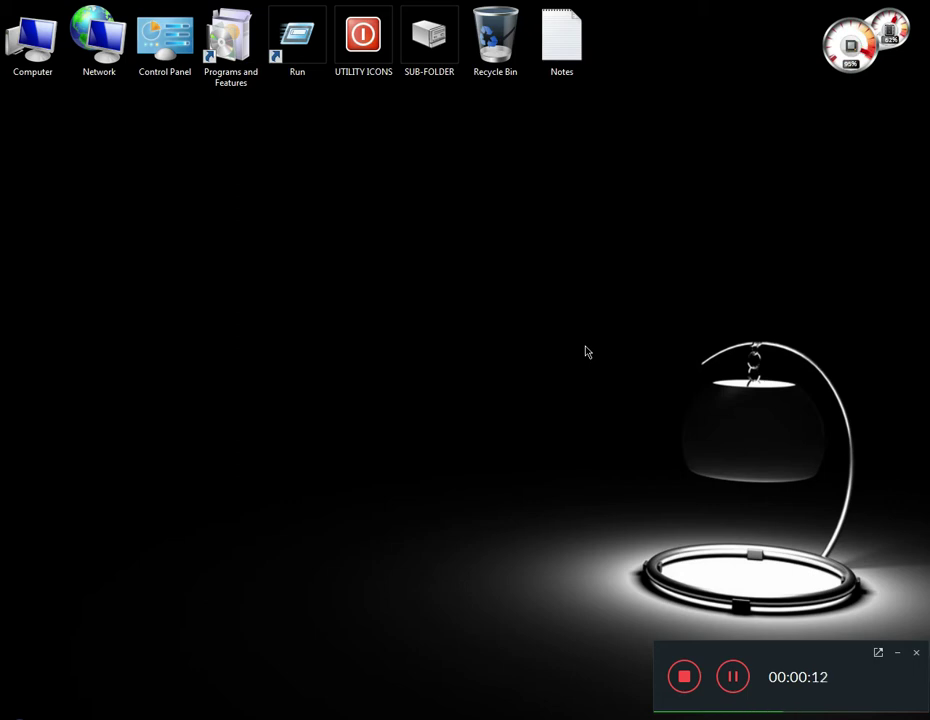
# Step: Refresh the Windows desktop before launching Revit 2016
pyautogui.rightClick(432, 318)
pyautogui.click(469, 364)
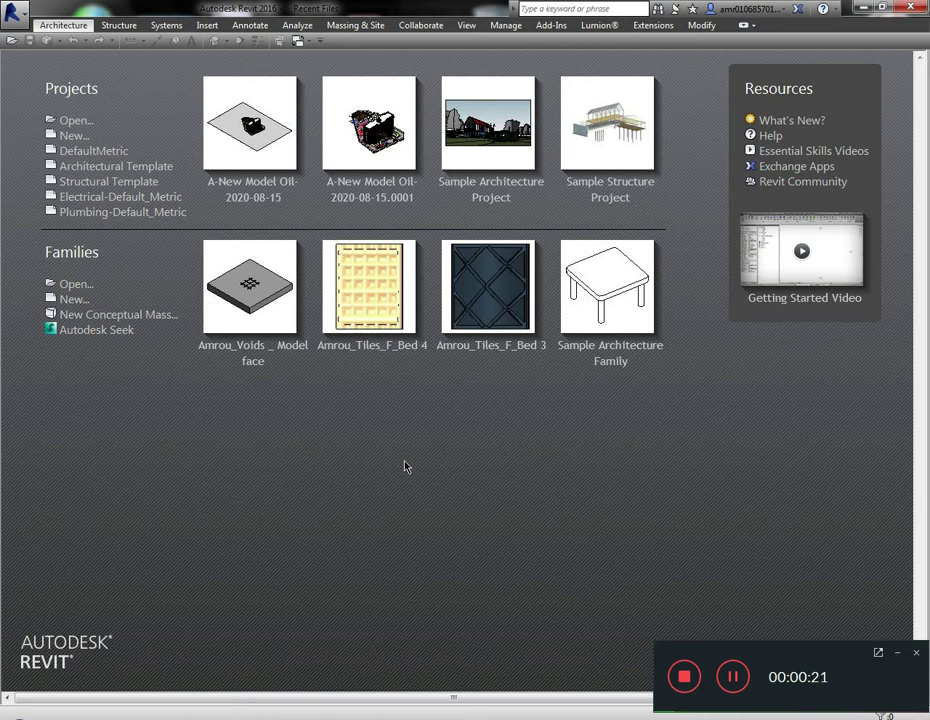
# Step: Create Project1 from the DefaultMetric template, opening on the Level 1 plan
pyautogui.click(106, 152)
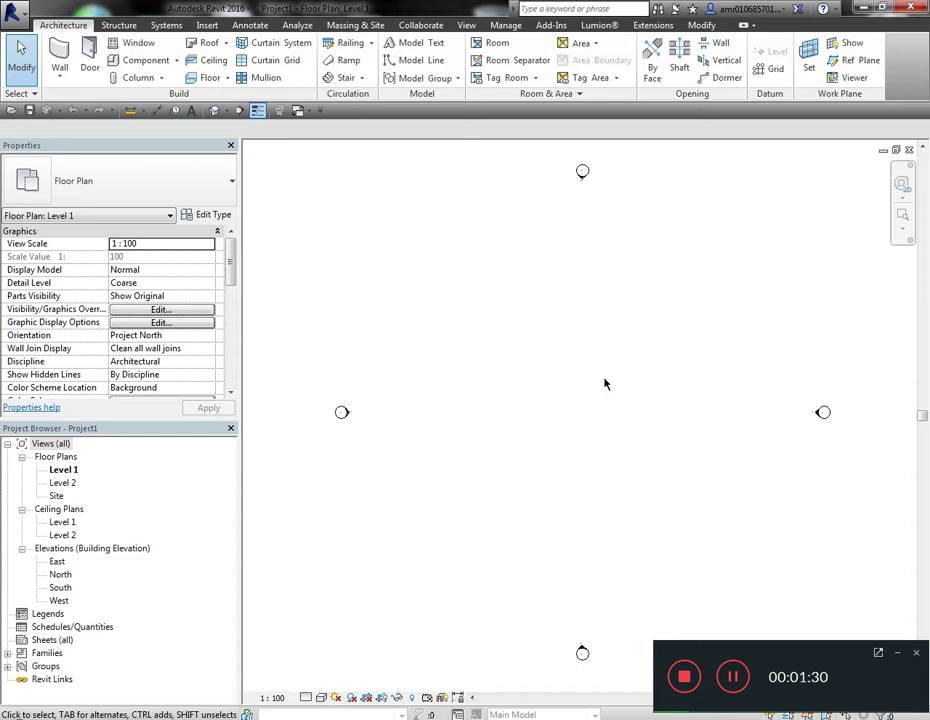
# Step: Set project length units to Meters, 2 decimal places, m symbol, suppressing trailing zeros
pyautogui.press('u')
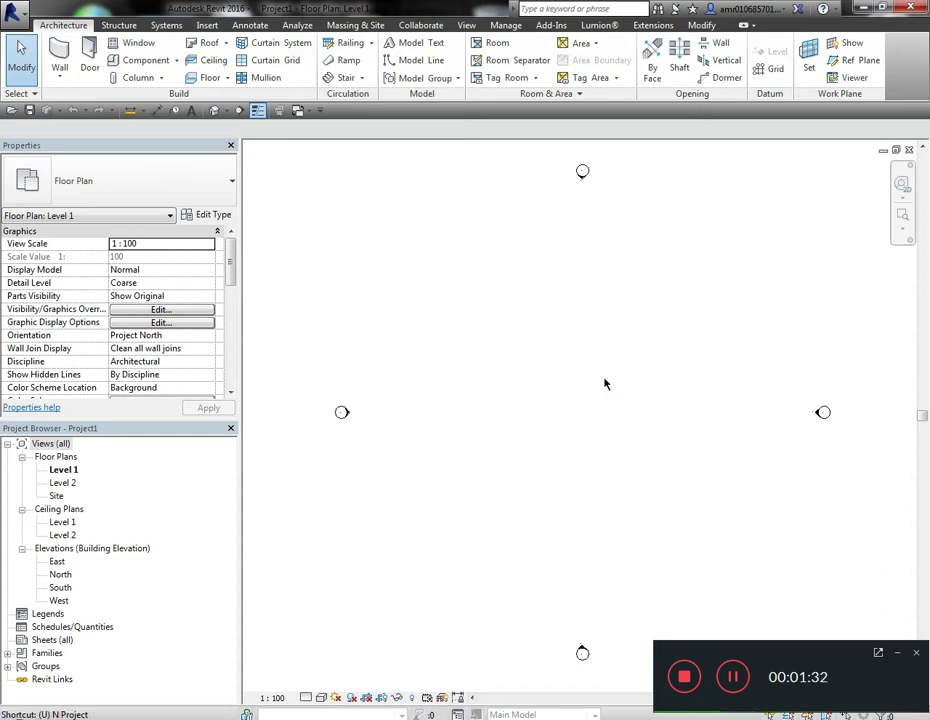
pyautogui.press('n')
pyautogui.click(578, 296)
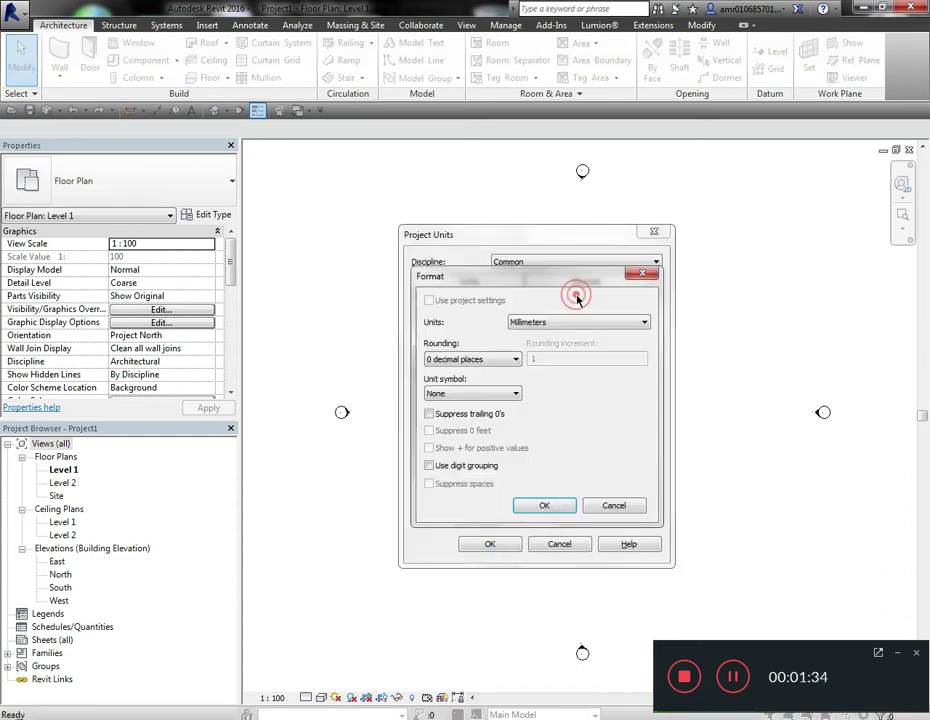
pyautogui.click(559, 322)
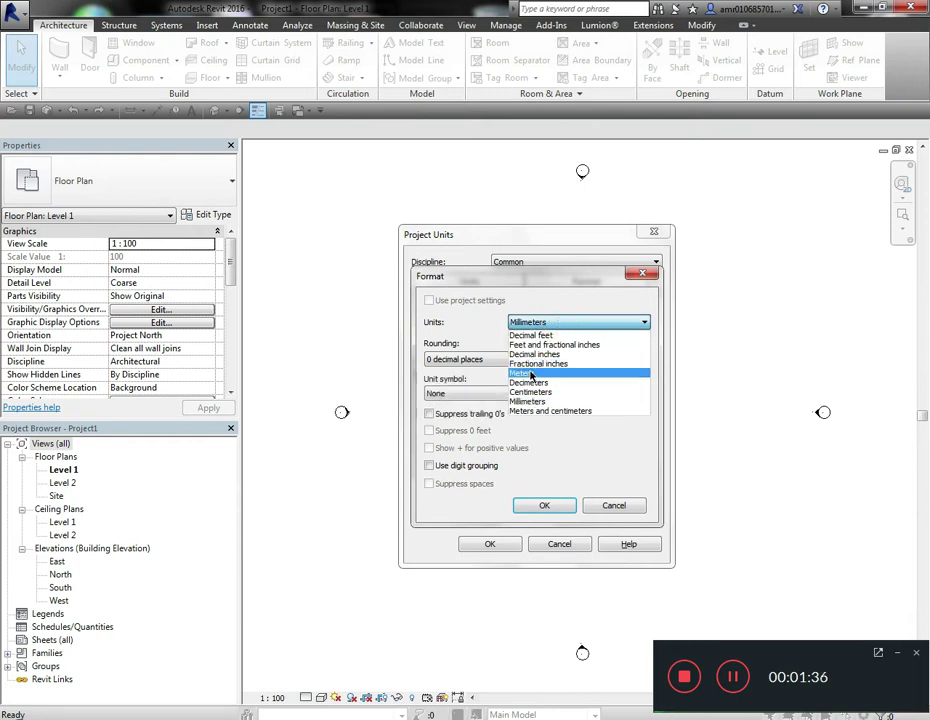
pyautogui.click(525, 372)
pyautogui.click(480, 360)
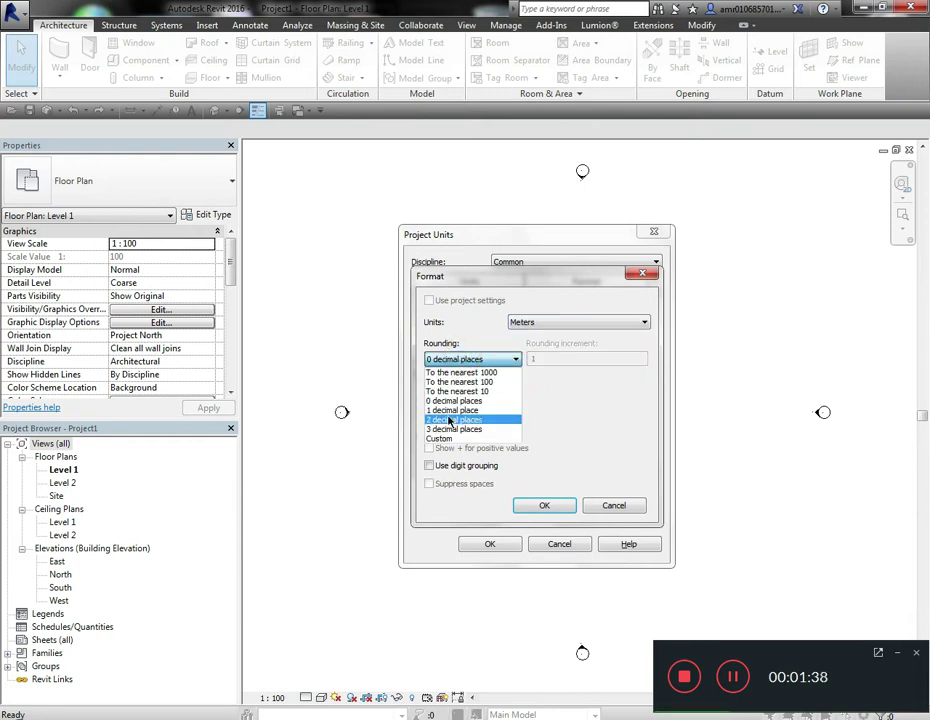
pyautogui.click(453, 419)
pyautogui.click(461, 394)
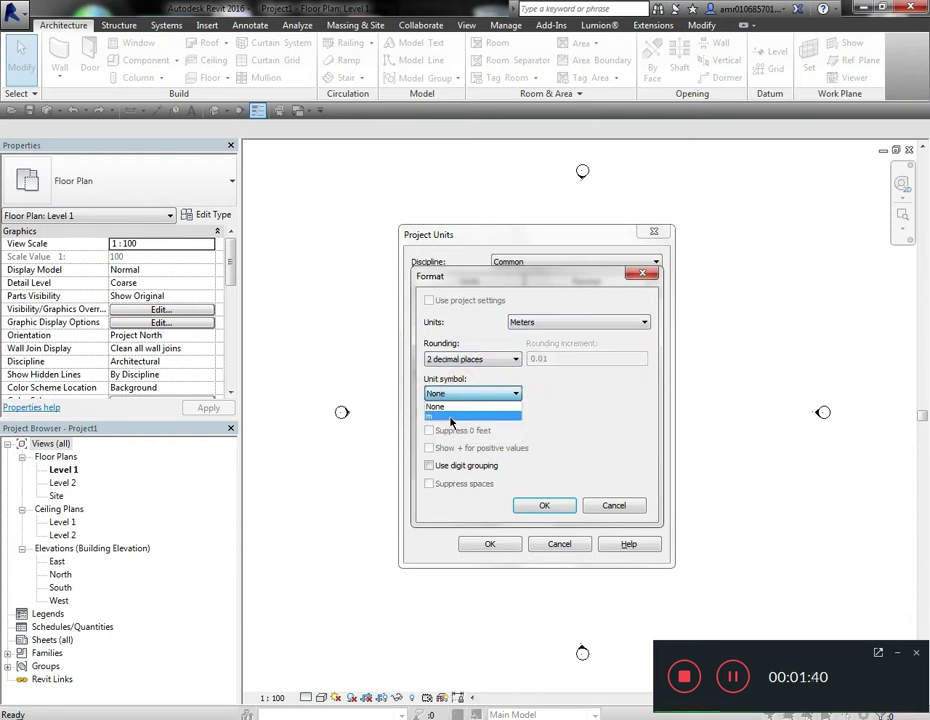
pyautogui.click(450, 416)
pyautogui.click(429, 413)
pyautogui.click(544, 505)
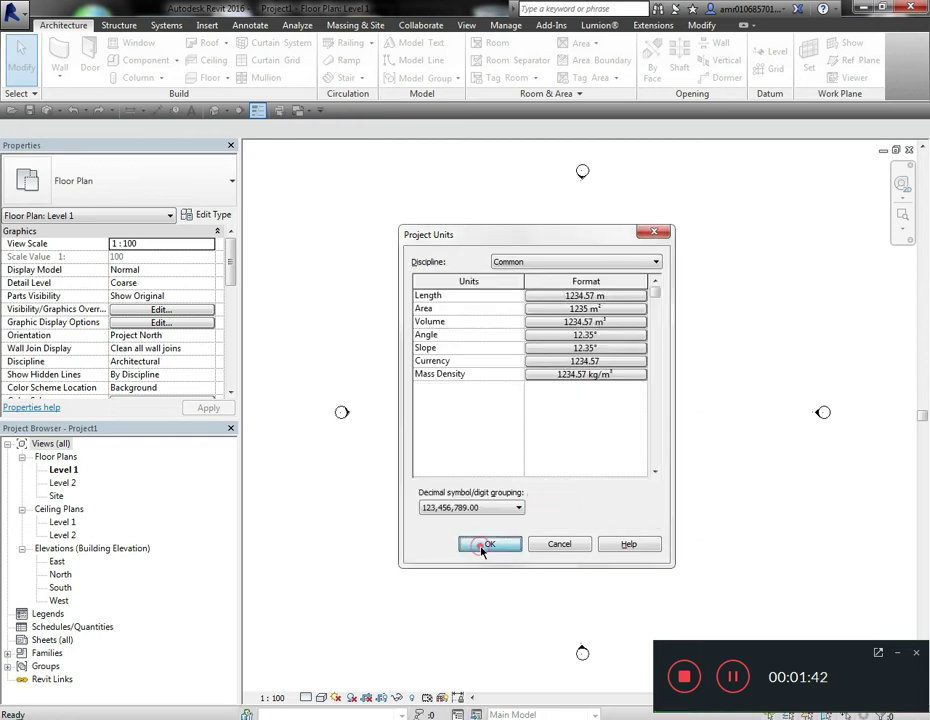
pyautogui.click(480, 548)
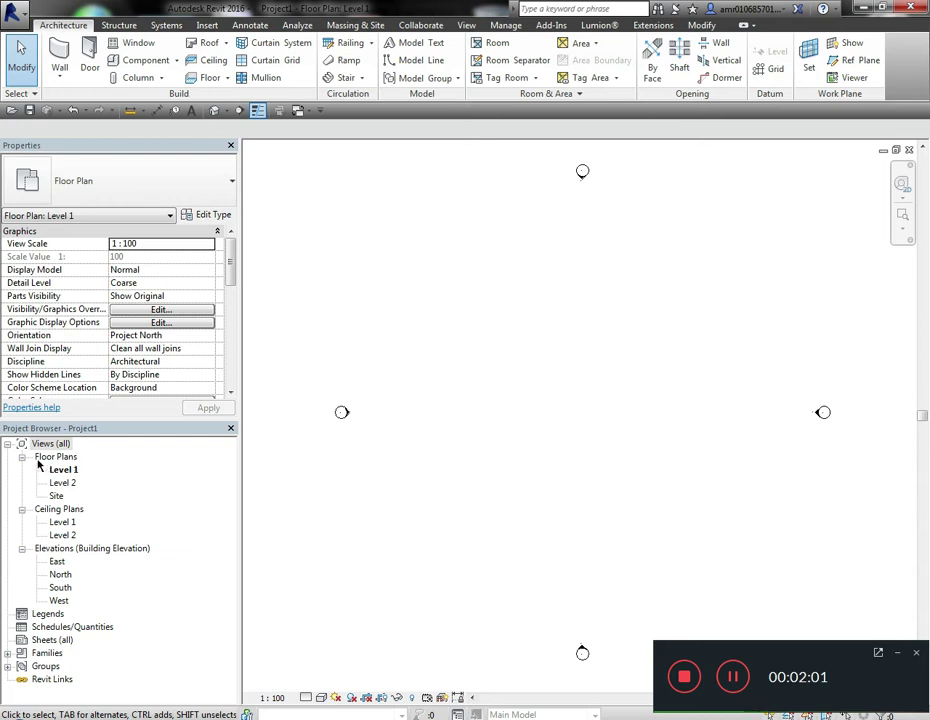
# Step: Collapse Ceiling Plans in the Project Browser, then reselect the empty Level 1 canvas
pyautogui.click(22, 509)
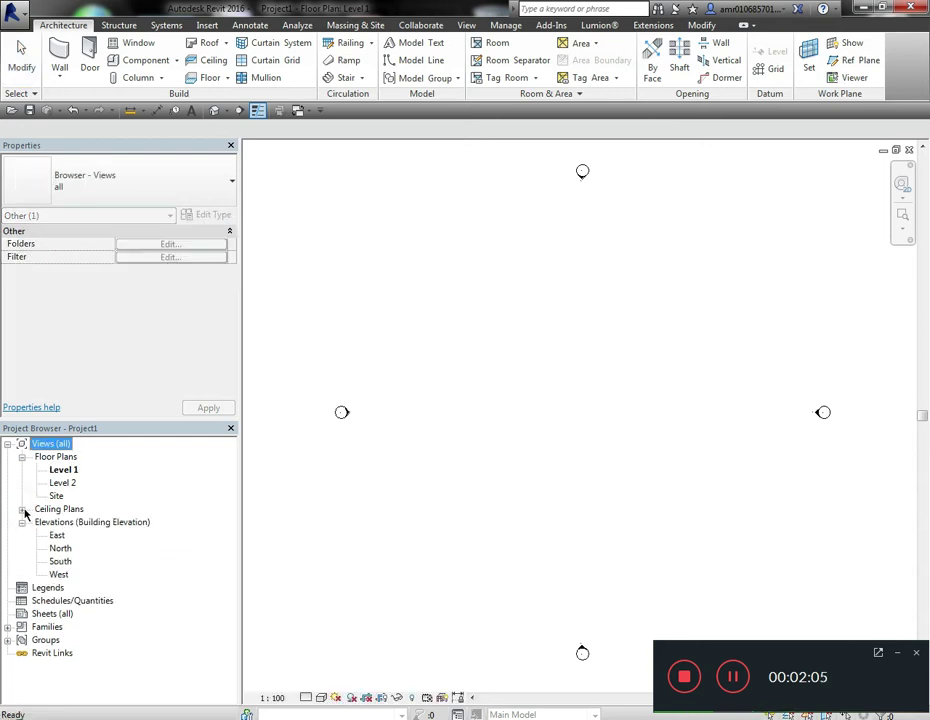
pyautogui.click(22, 510)
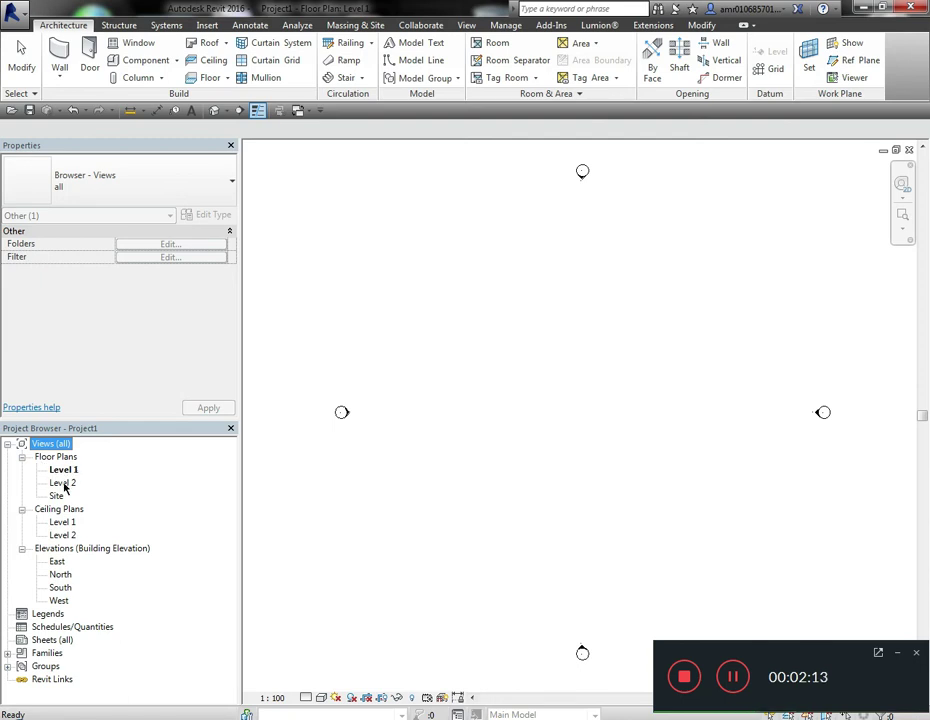
pyautogui.click(22, 510)
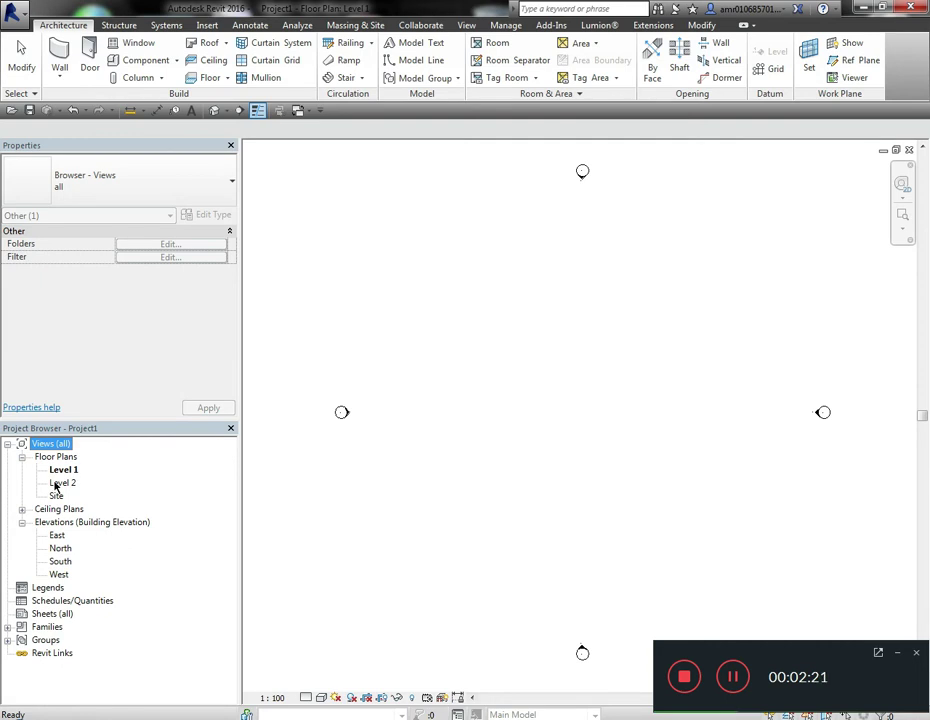
pyautogui.click(535, 410)
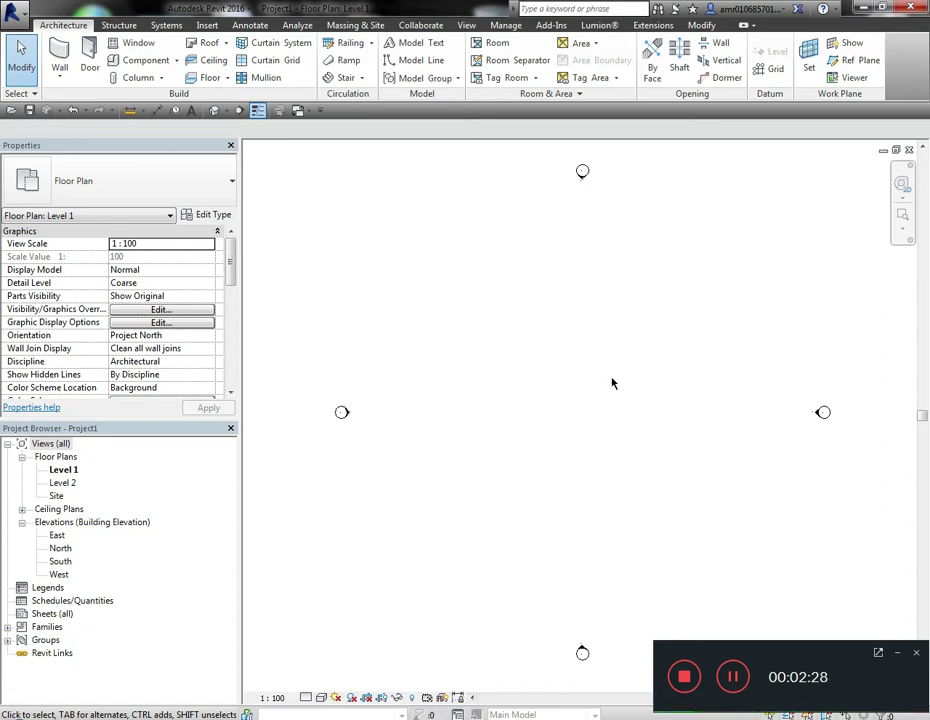
# Step: Show the Insert tools and review Level 1's Imported Categories visibility without changes
pyautogui.click(208, 25)
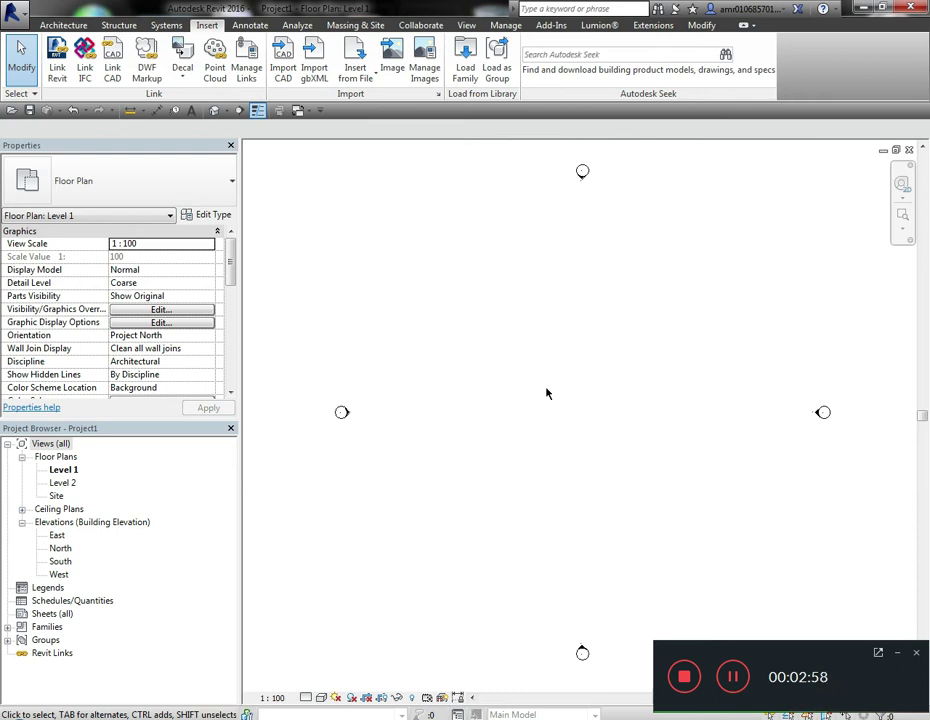
pyautogui.click(484, 399)
pyautogui.press('v')
pyautogui.press('g')
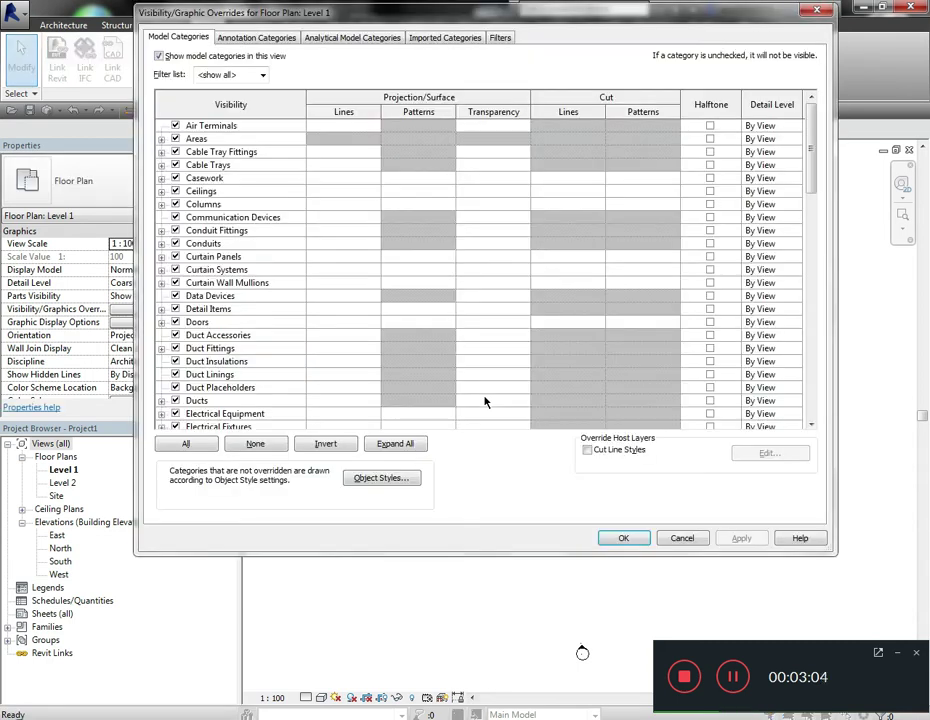
pyautogui.click(448, 38)
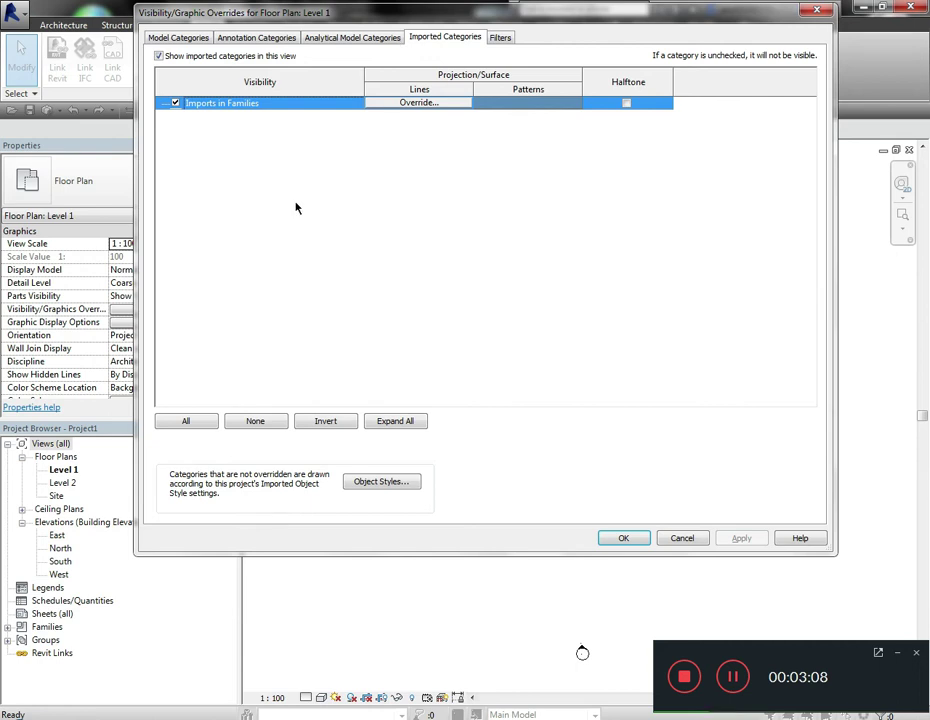
pyautogui.click(817, 11)
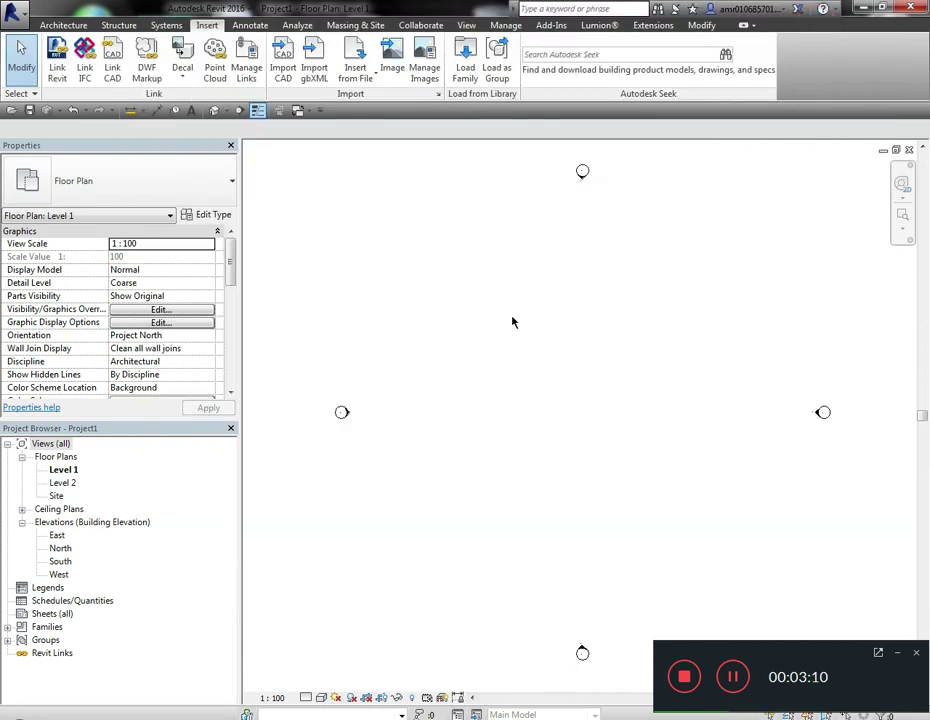
pyautogui.click(506, 317)
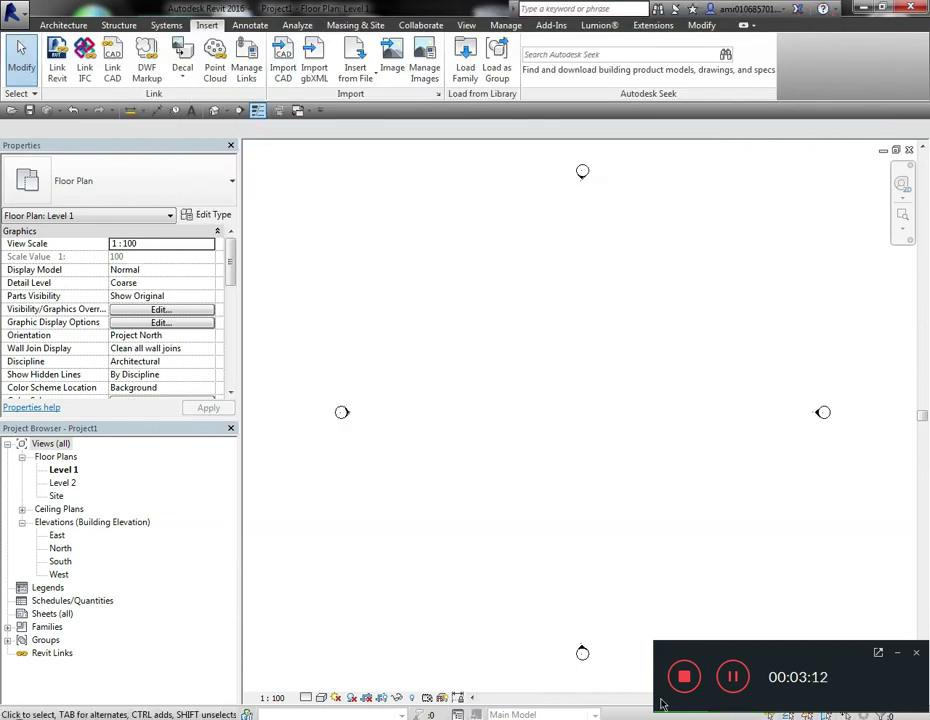
# Step: Copy the From CAD To BIM folder path from Explorer, then minimize Explorer
pyautogui.hotkey('alt', 'Tab')
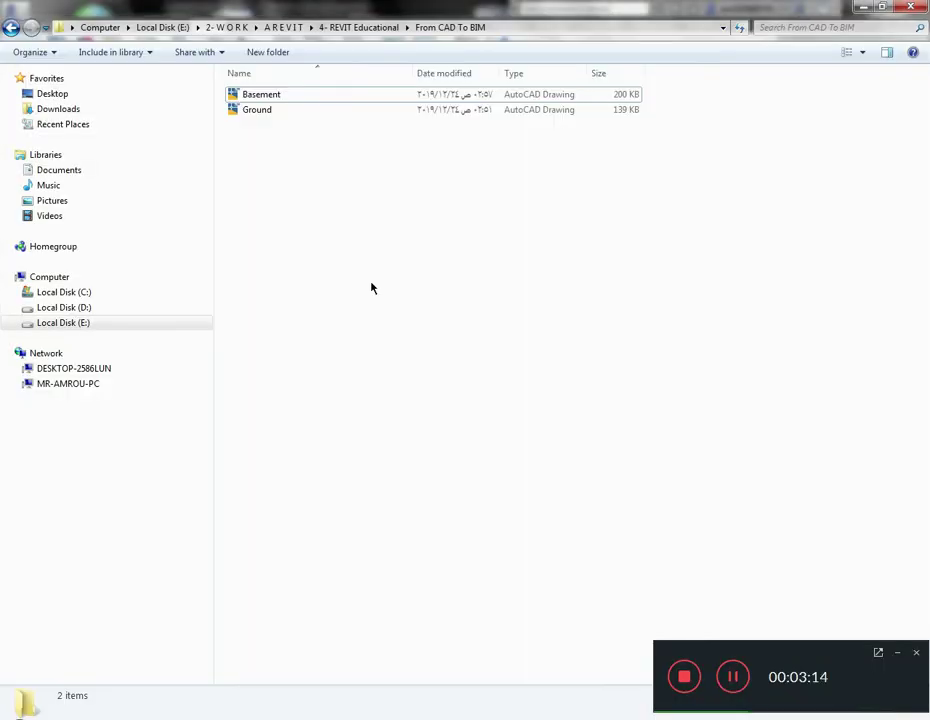
pyautogui.click(517, 26)
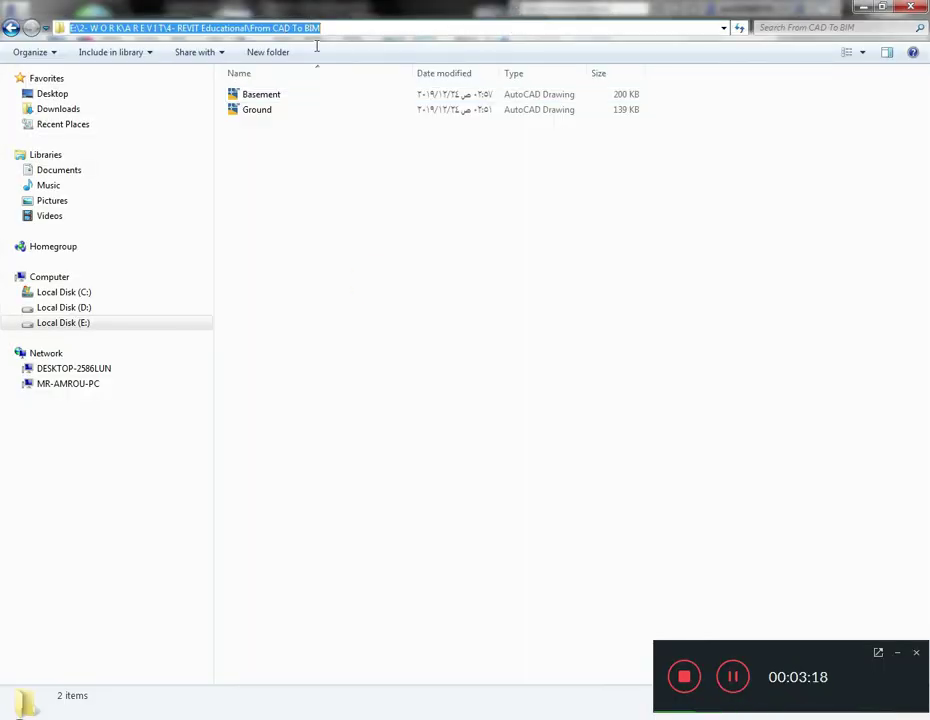
pyautogui.click(392, 264)
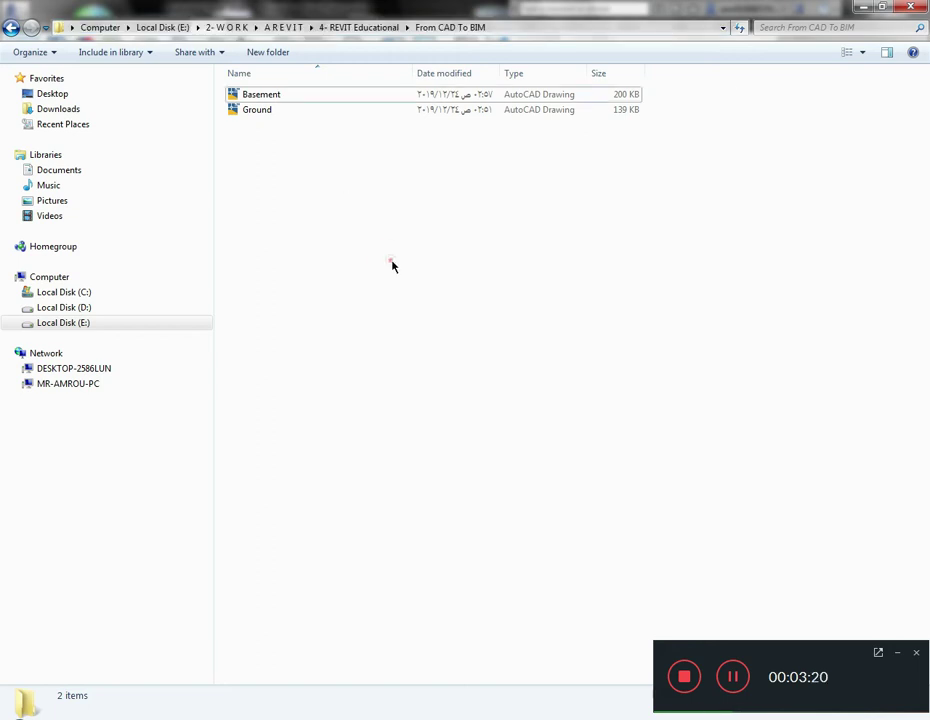
pyautogui.click(864, 12)
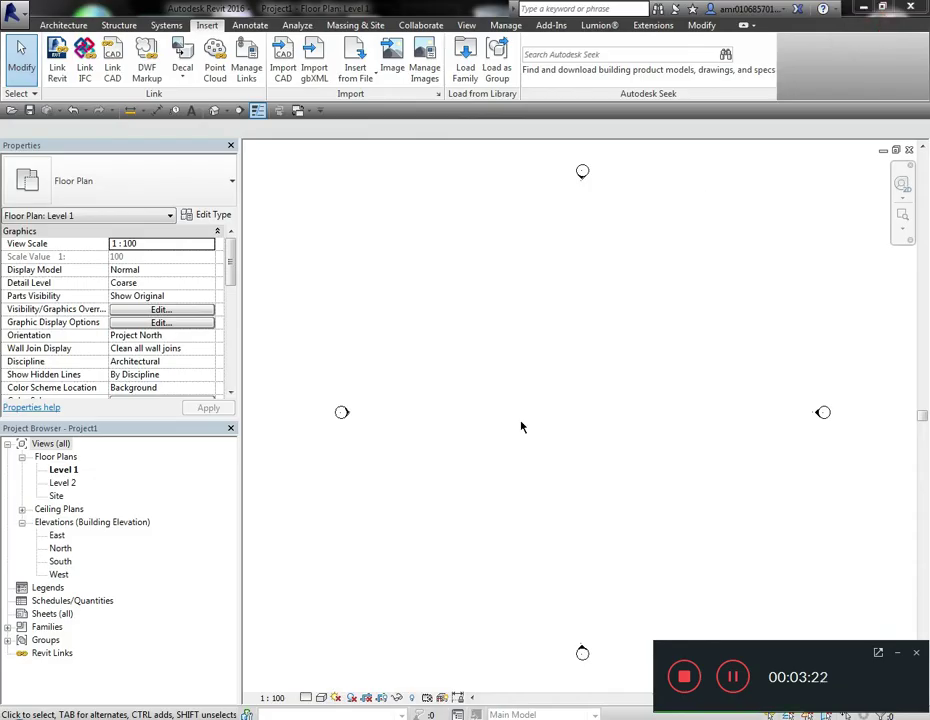
# Step: Start Import CAD and paste the path to reach the From CAD To BIM folder
pyautogui.click(284, 57)
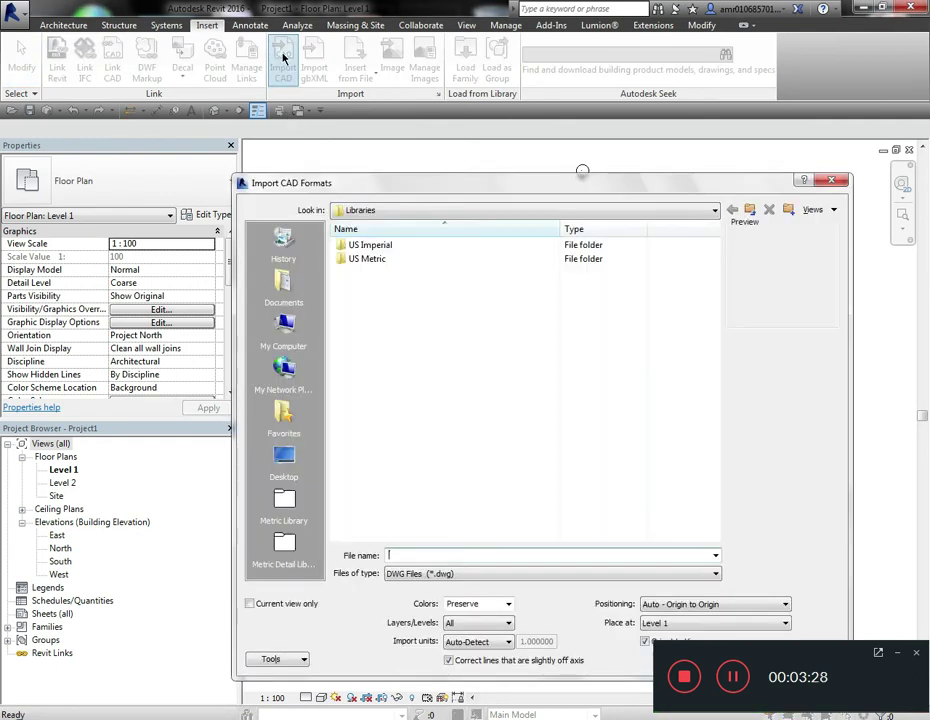
pyautogui.moveTo(457, 183); pyautogui.dragTo(337, 99)
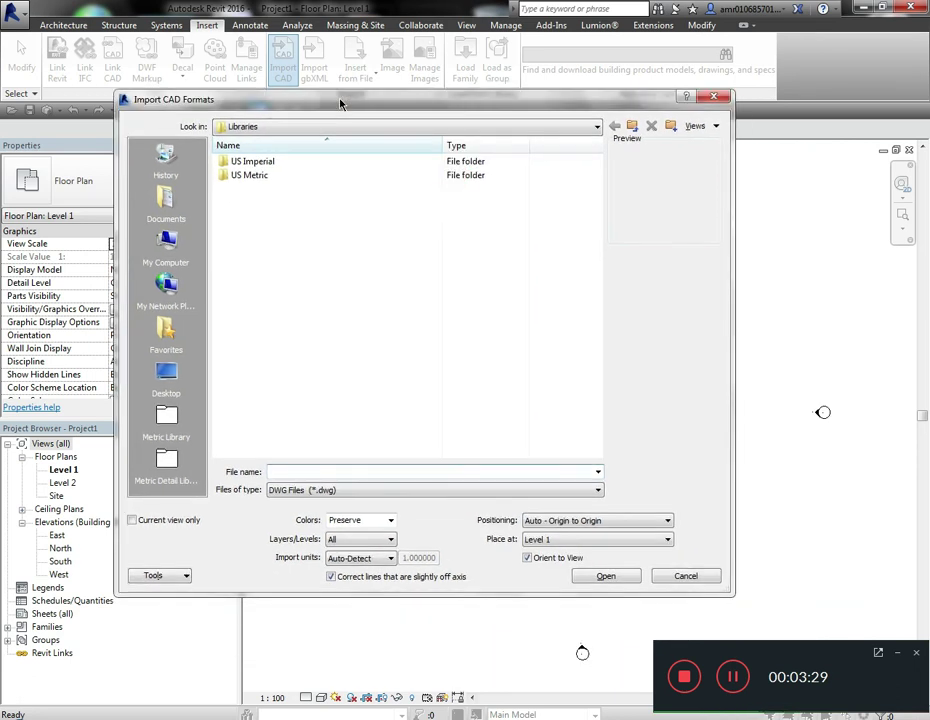
pyautogui.click(297, 469)
pyautogui.write('E:\\2- W O R K\\A R E V I T\\4- REVIT Educational\\From CAD To BIM')
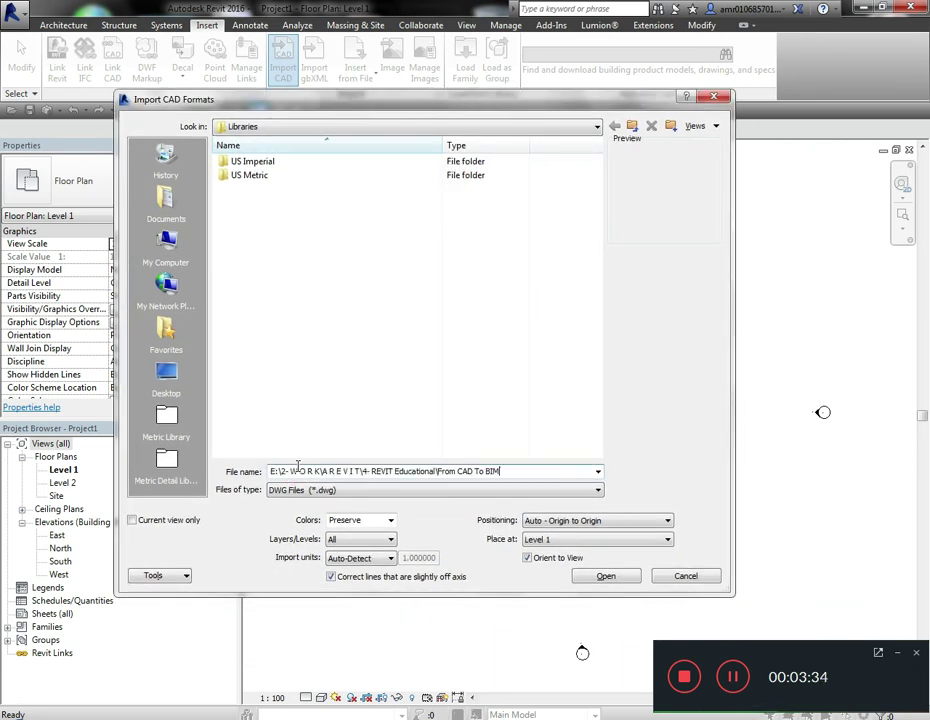
pyautogui.click(606, 577)
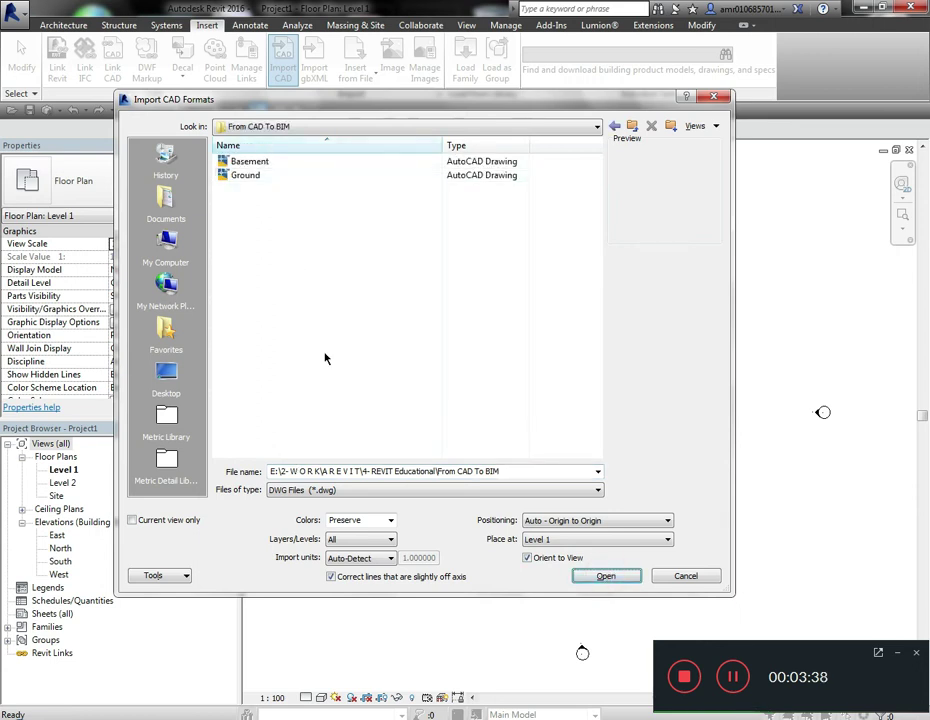
pyautogui.click(316, 386)
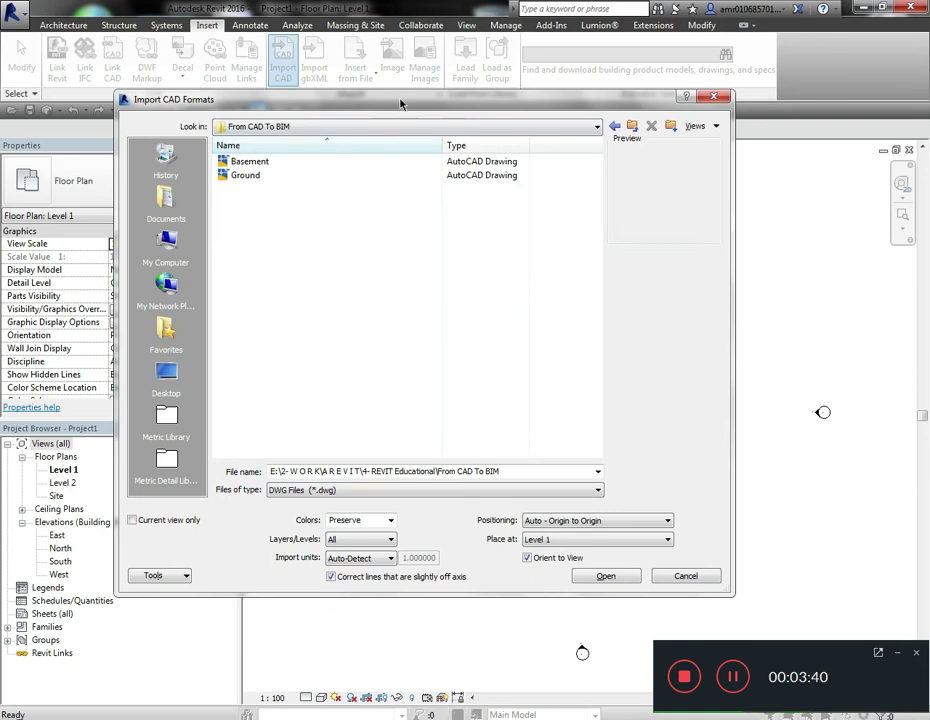
pyautogui.moveTo(400, 104)
pyautogui.mouseDown()
pyautogui.moveTo(453, 122)
pyautogui.moveTo(447, 113)
pyautogui.mouseUp()
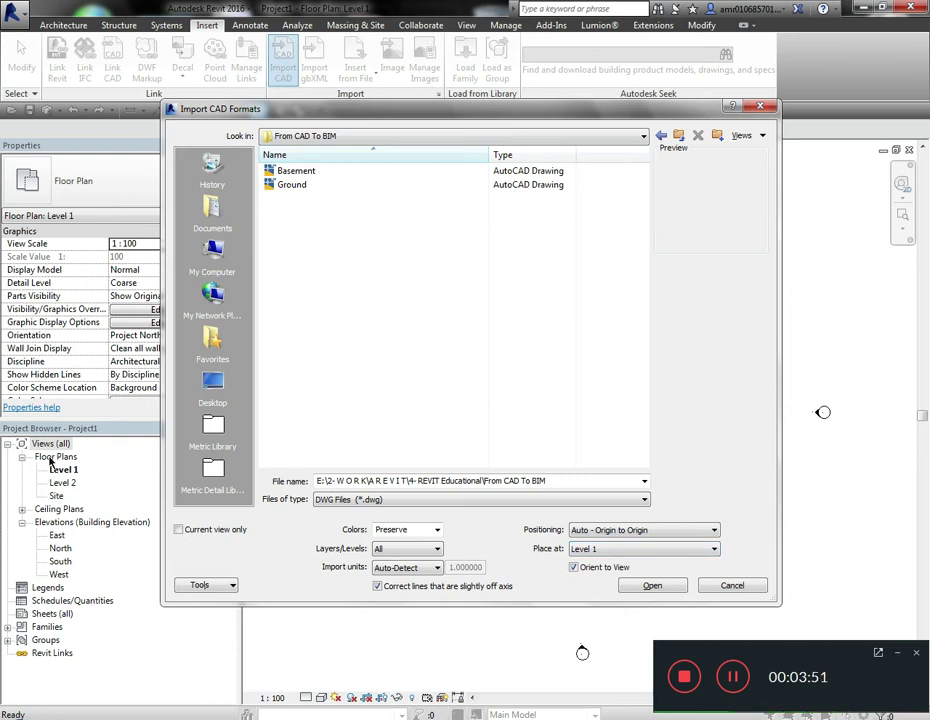
# Step: Select Basement with Black and White colors, all layers, and meter import units
pyautogui.click(311, 173)
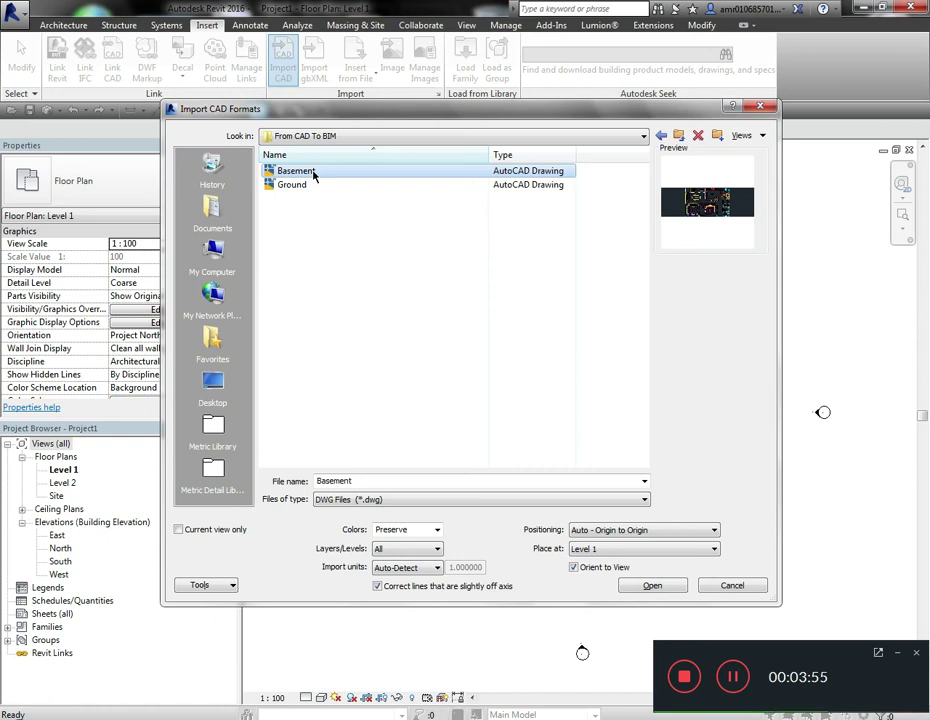
pyautogui.click(438, 531)
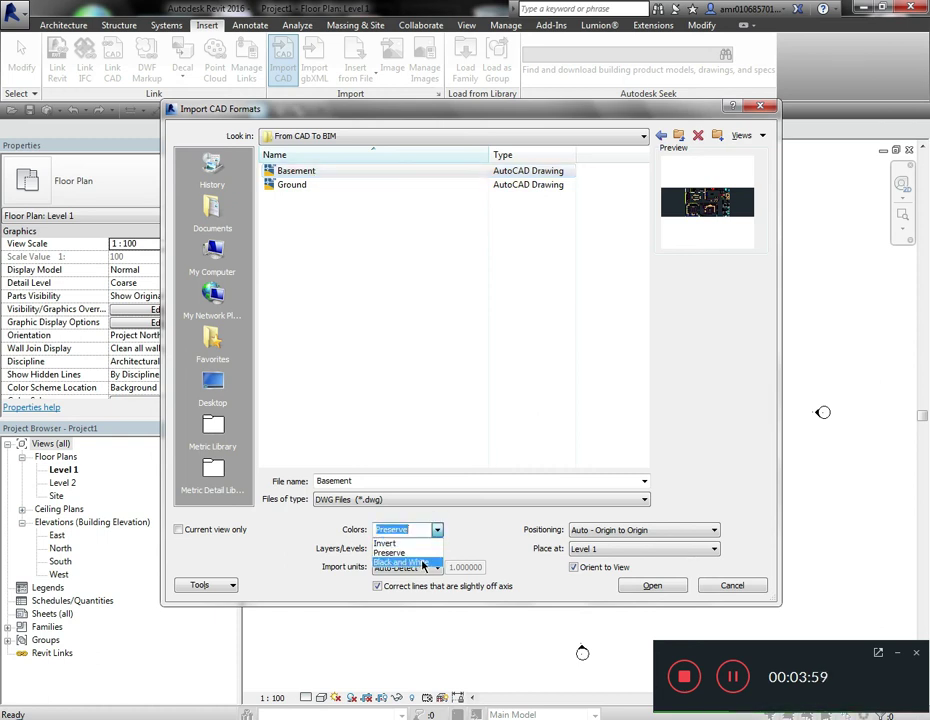
pyautogui.click(423, 562)
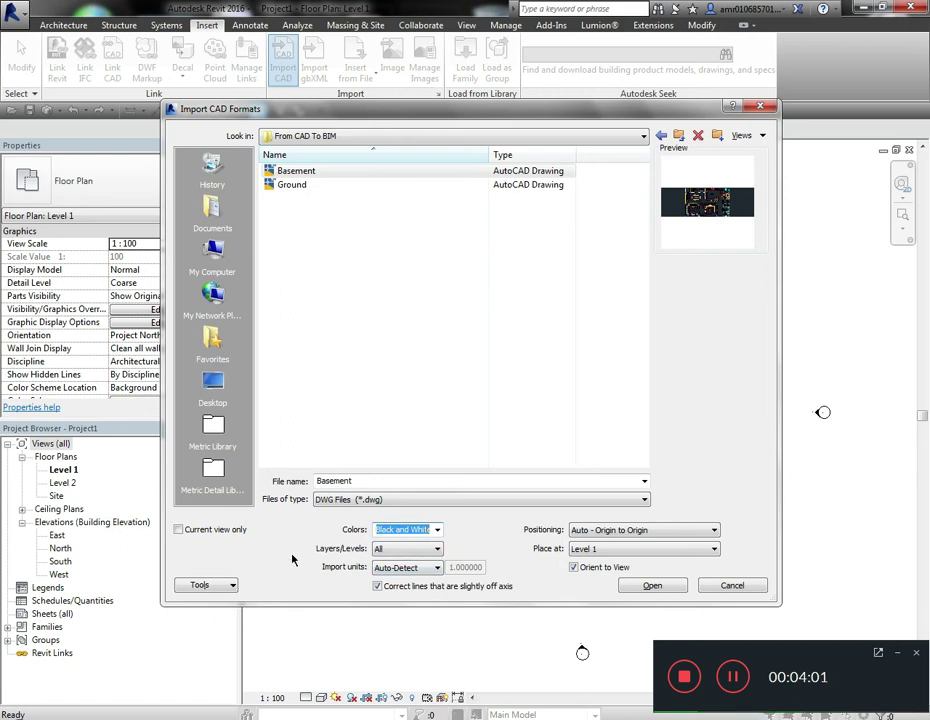
pyautogui.click(435, 550)
pyautogui.click(436, 550)
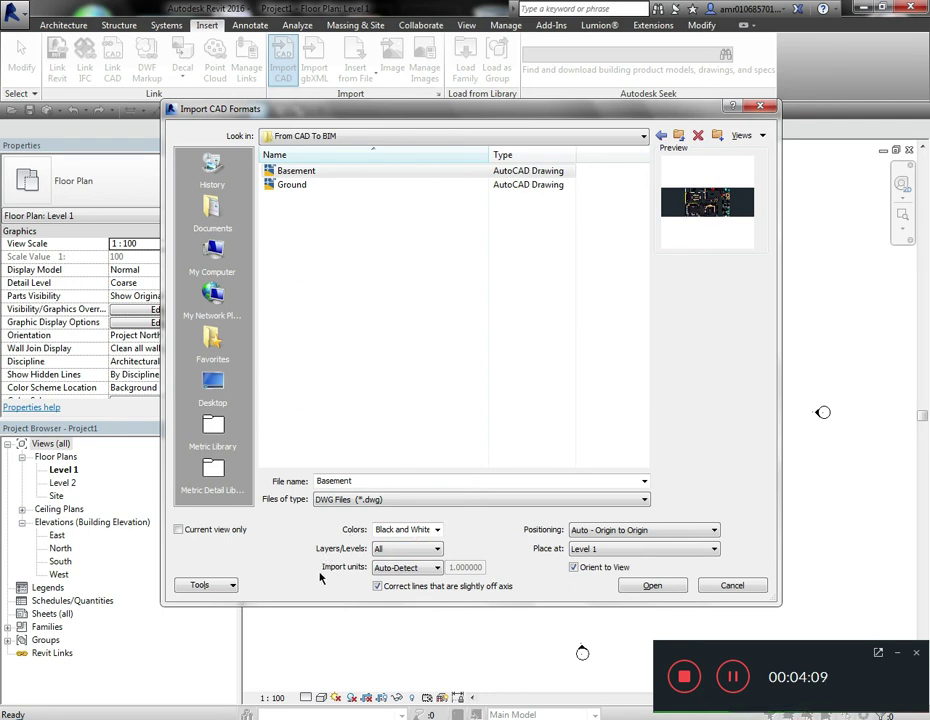
pyautogui.click(436, 568)
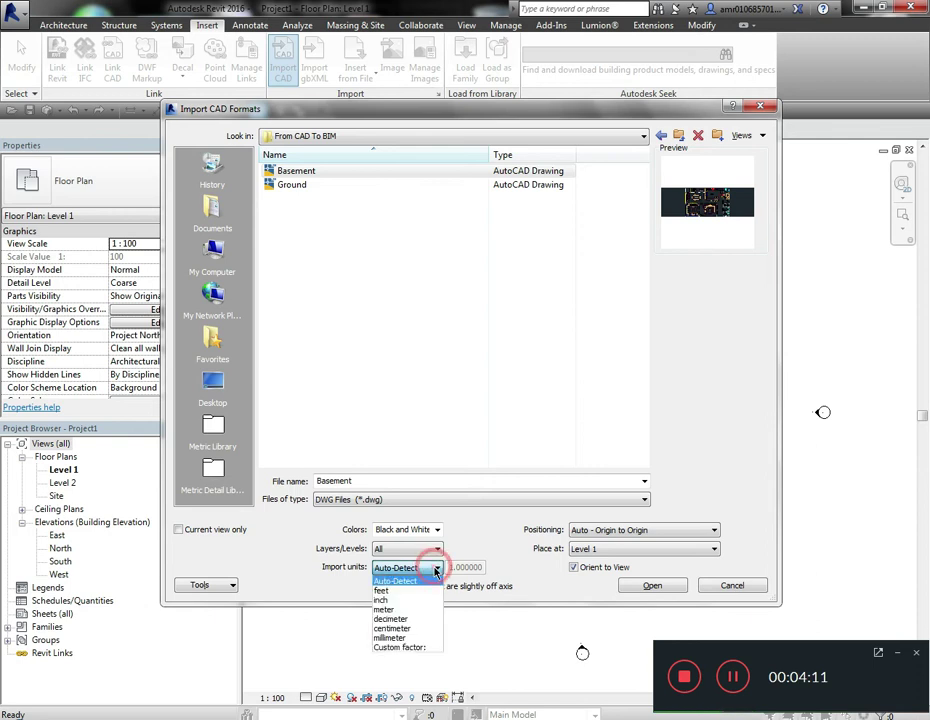
pyautogui.click(384, 609)
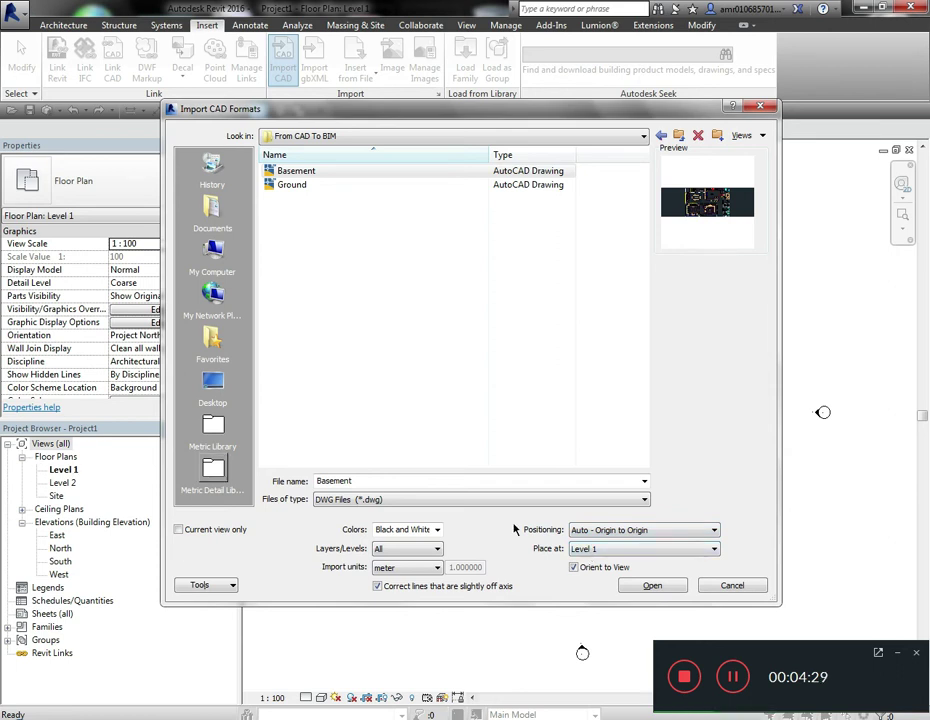
# Step: Confirm the import so the Basement DWG loads into the Level 1 plan
pyautogui.click(653, 586)
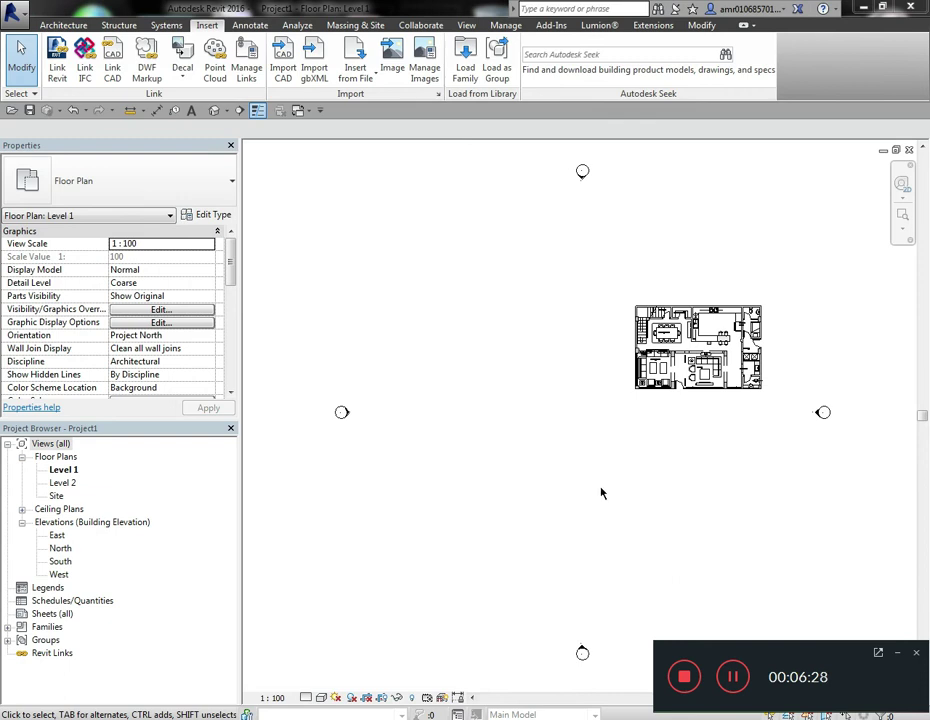
# Step: Zoom over the imported Basement plan on Level 1 and open the 3D view
pyautogui.click(600, 486)
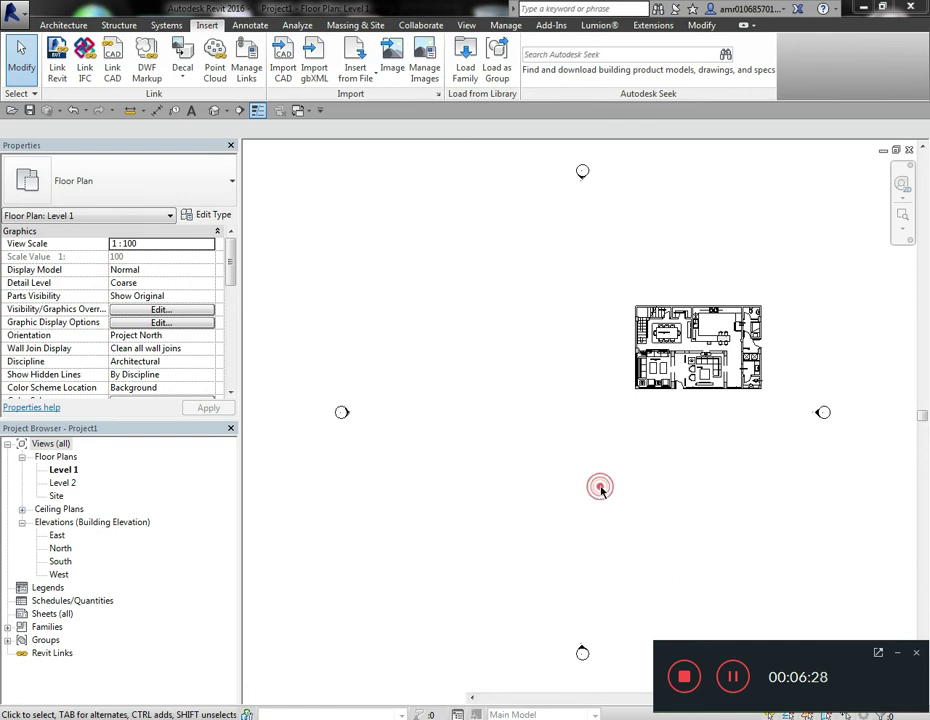
pyautogui.scroll(2, 694, 338)
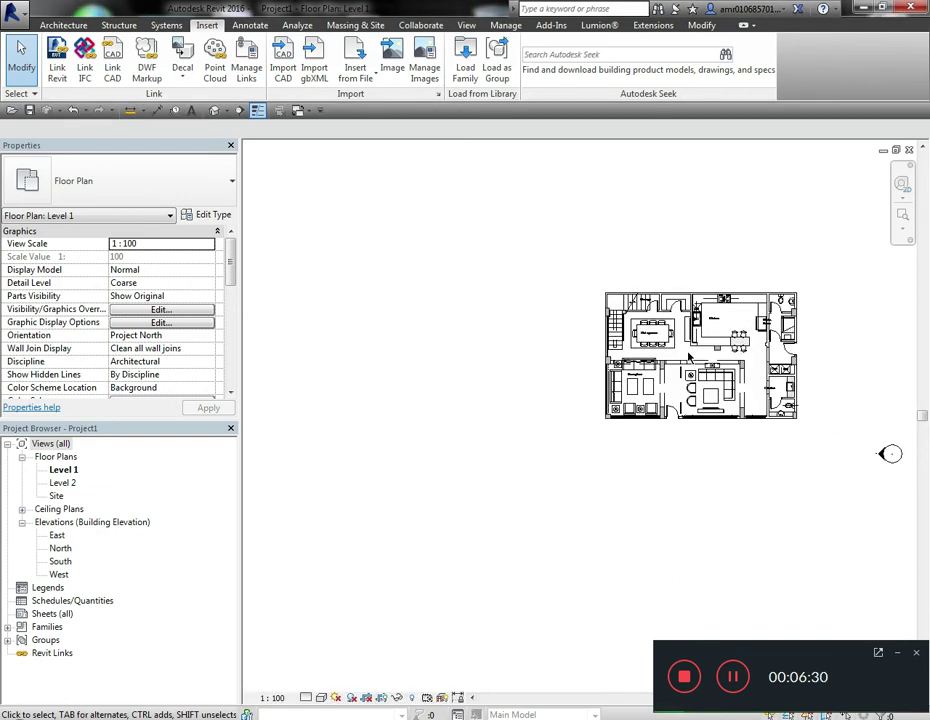
pyautogui.scroll(-1, 688, 357)
pyautogui.scroll(-1, 688, 357)
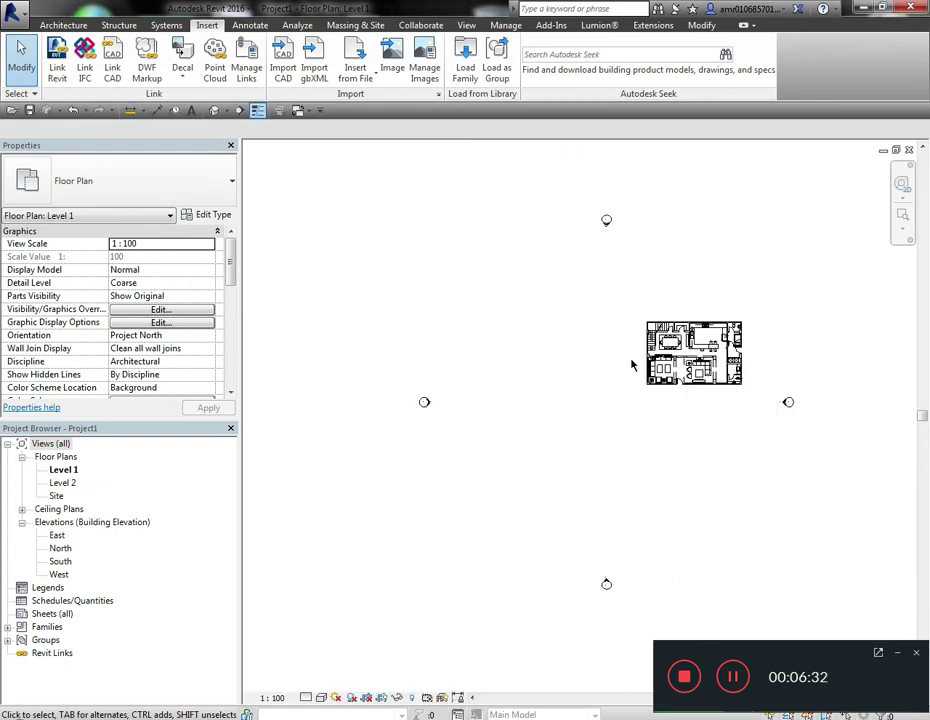
pyautogui.scroll(1, 697, 356)
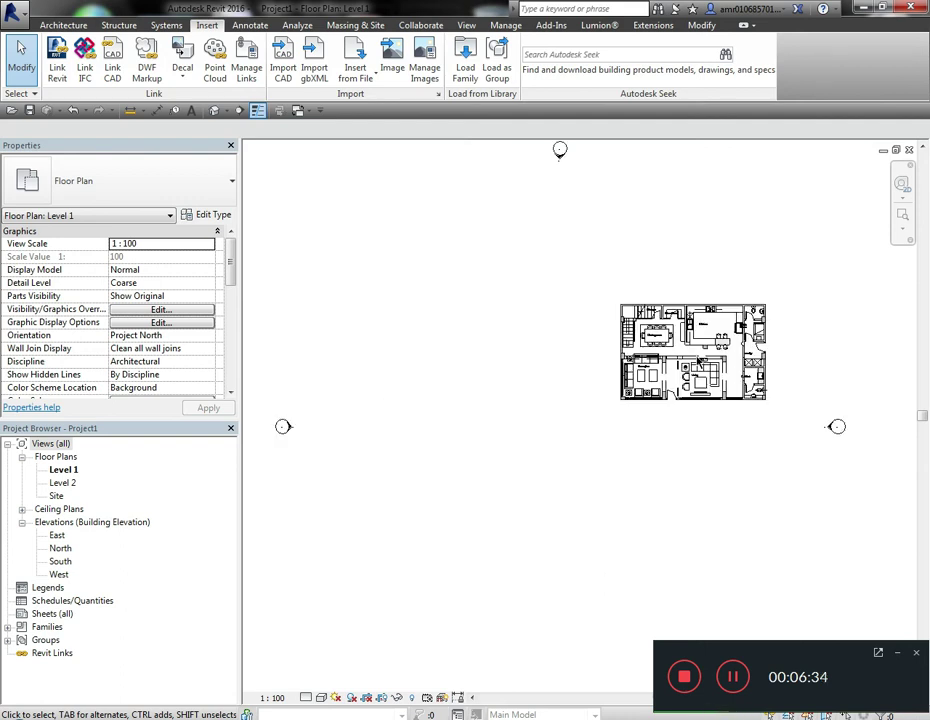
pyautogui.click(534, 472)
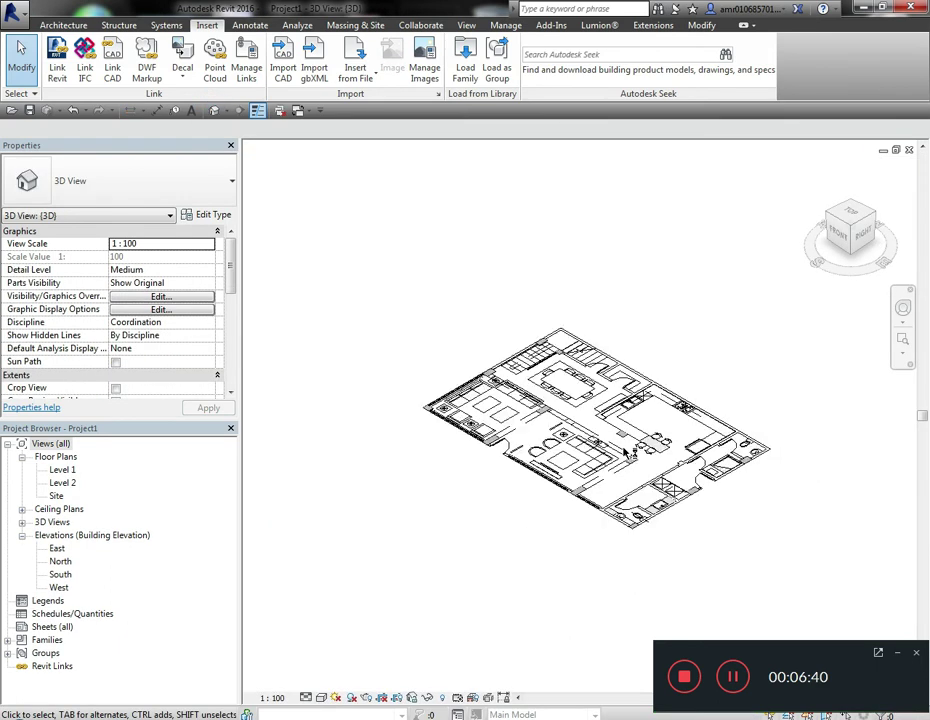
# Step: Inspect the Basement plan in the North elevation, then return to the default 3D view
pyautogui.scroll(2, 555, 452)
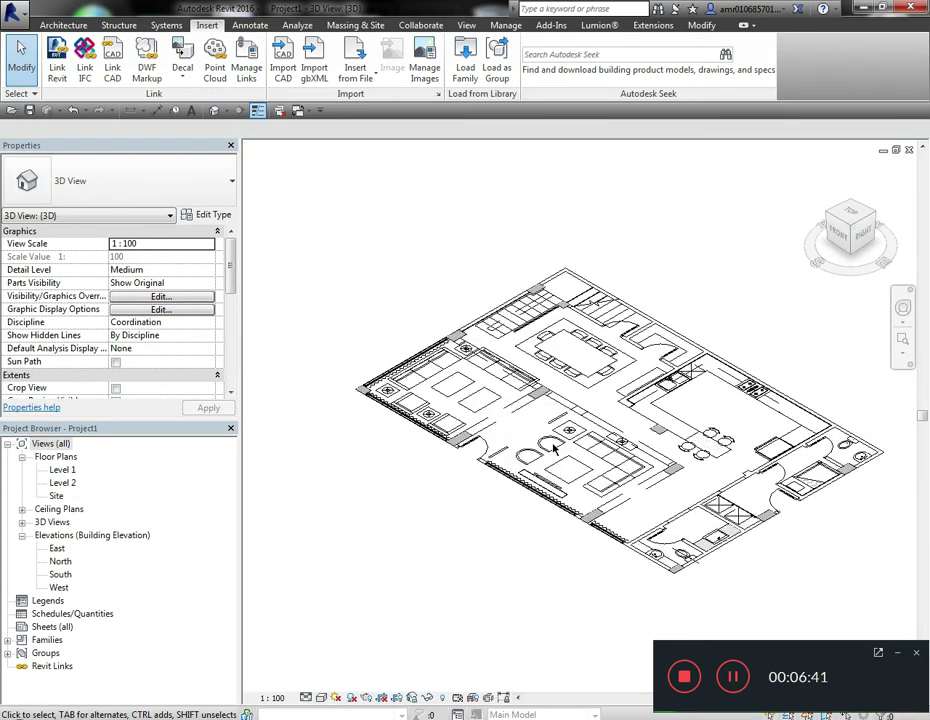
pyautogui.doubleClick(60, 562)
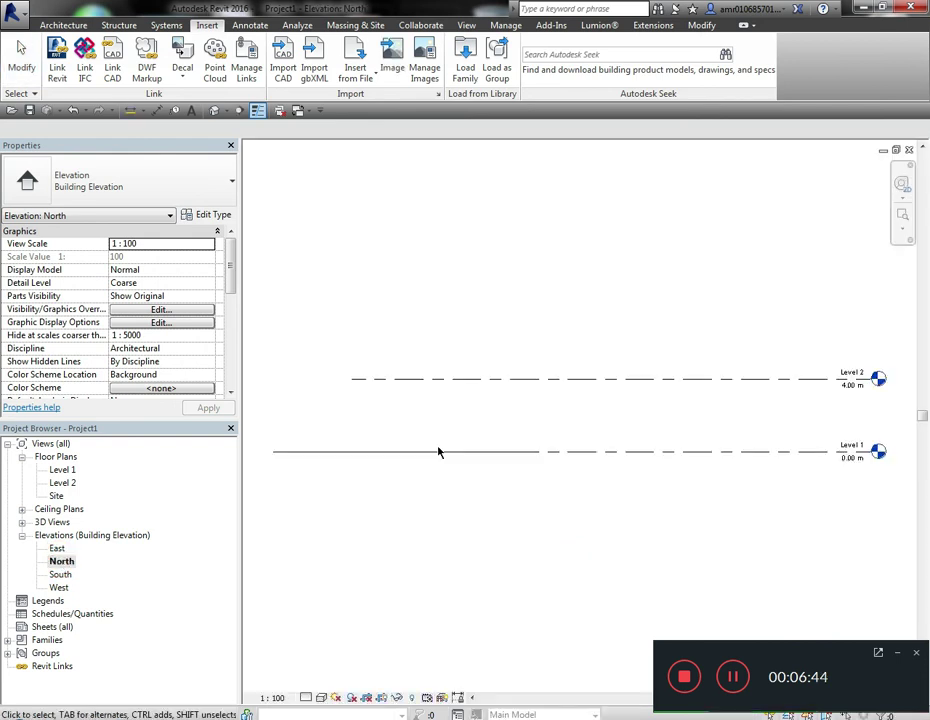
pyautogui.click(283, 455)
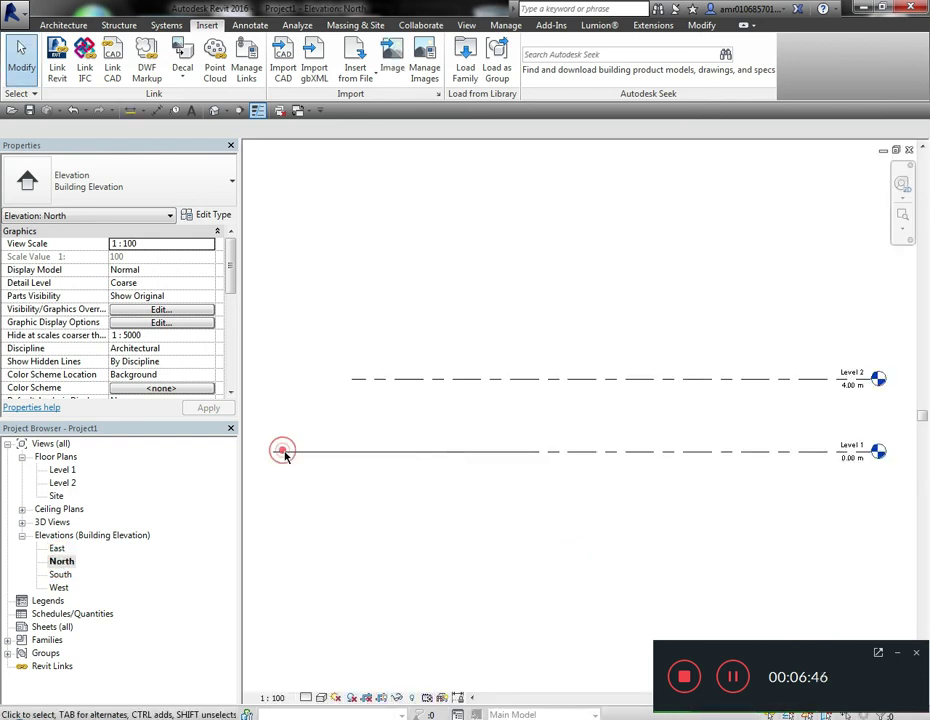
pyautogui.moveTo(318, 513); pyautogui.dragTo(415, 521, button='middle')
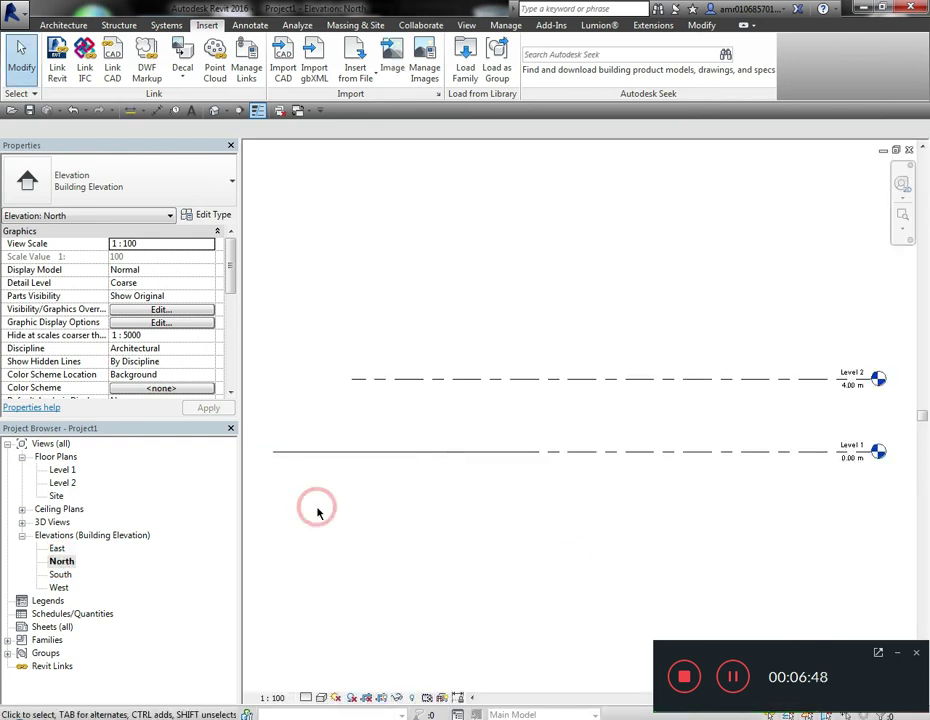
pyautogui.click(412, 518)
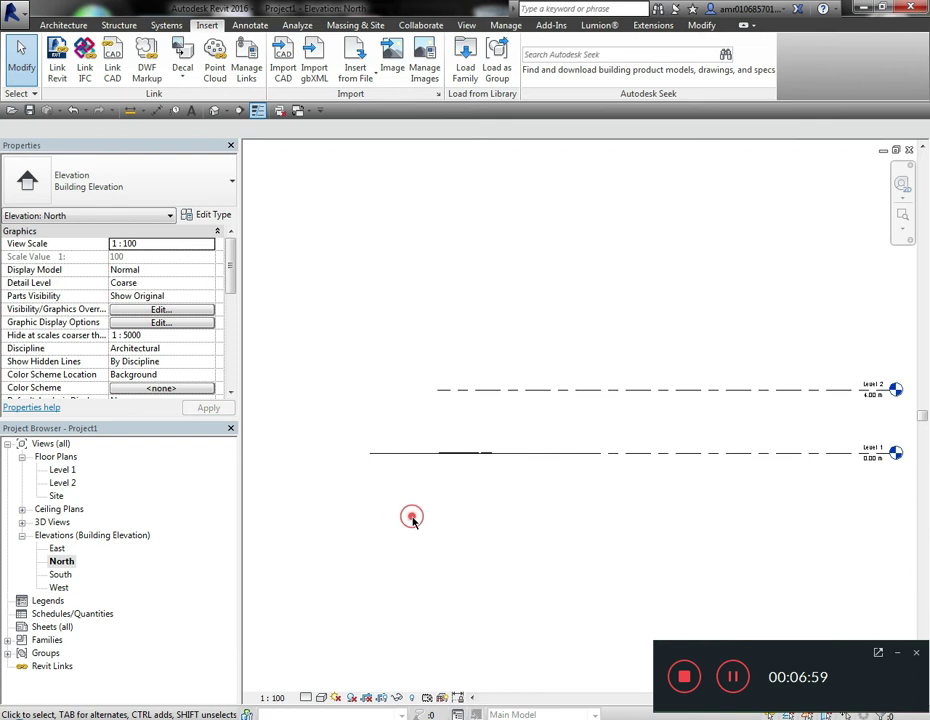
pyautogui.click(213, 110)
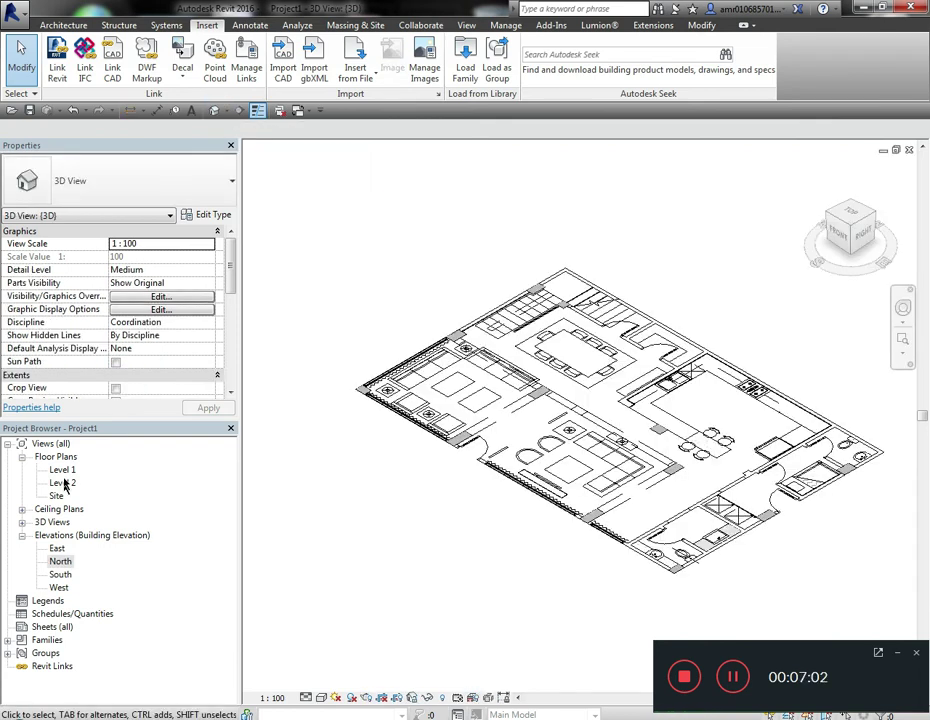
# Step: Open the Level 2 floor plan and set its Underlay base level to None
pyautogui.doubleClick(62, 483)
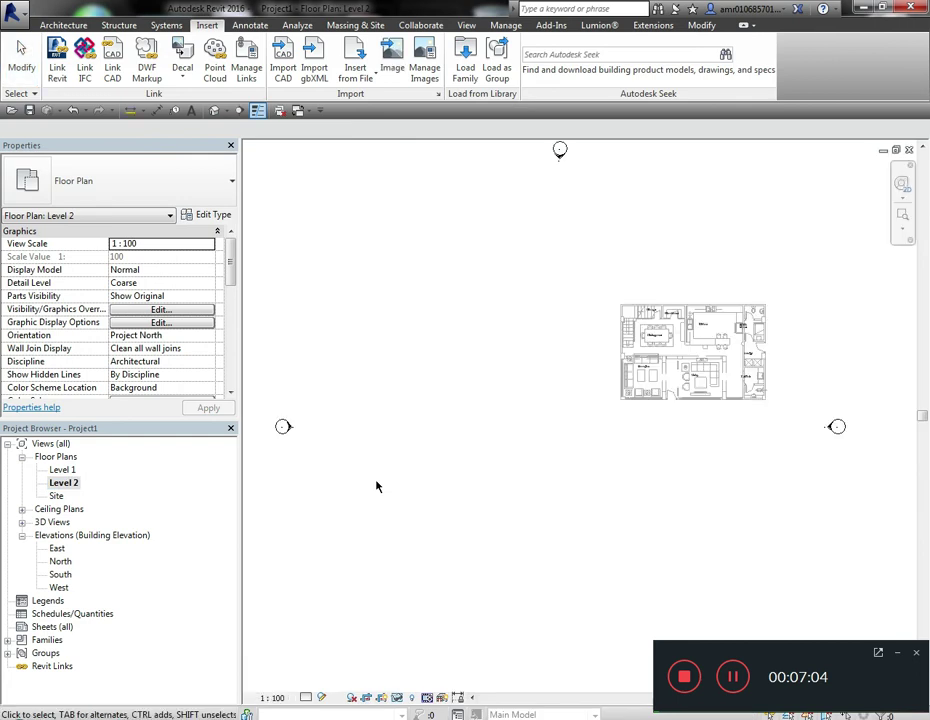
pyautogui.scroll(1, 697, 365)
pyautogui.scroll(1, 648, 357)
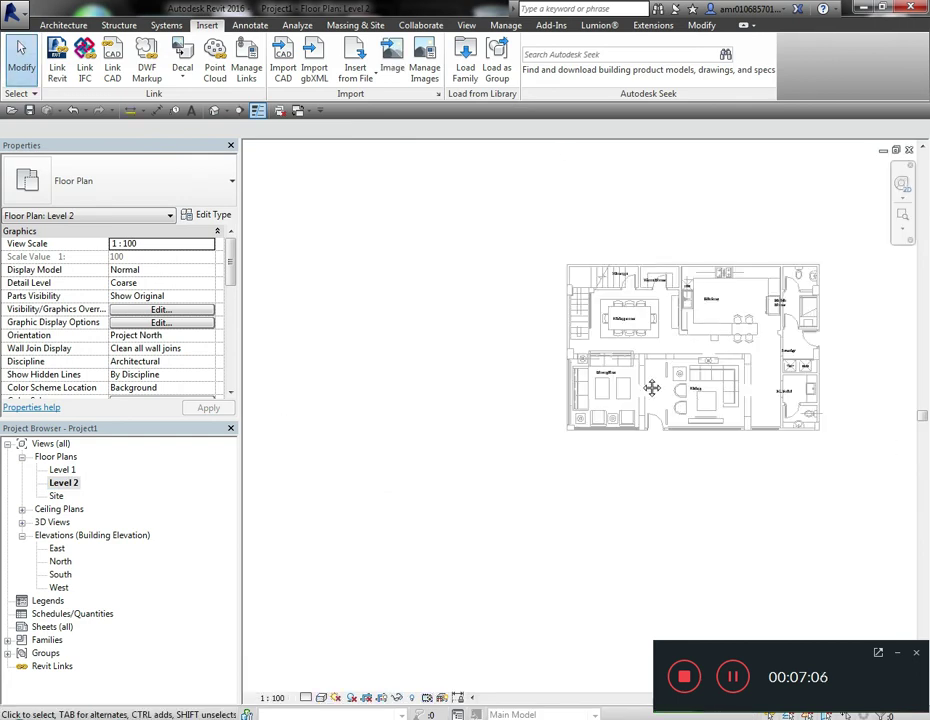
pyautogui.scroll(2, 650, 386)
pyautogui.moveTo(525, 357); pyautogui.dragTo(493, 362, button='middle')
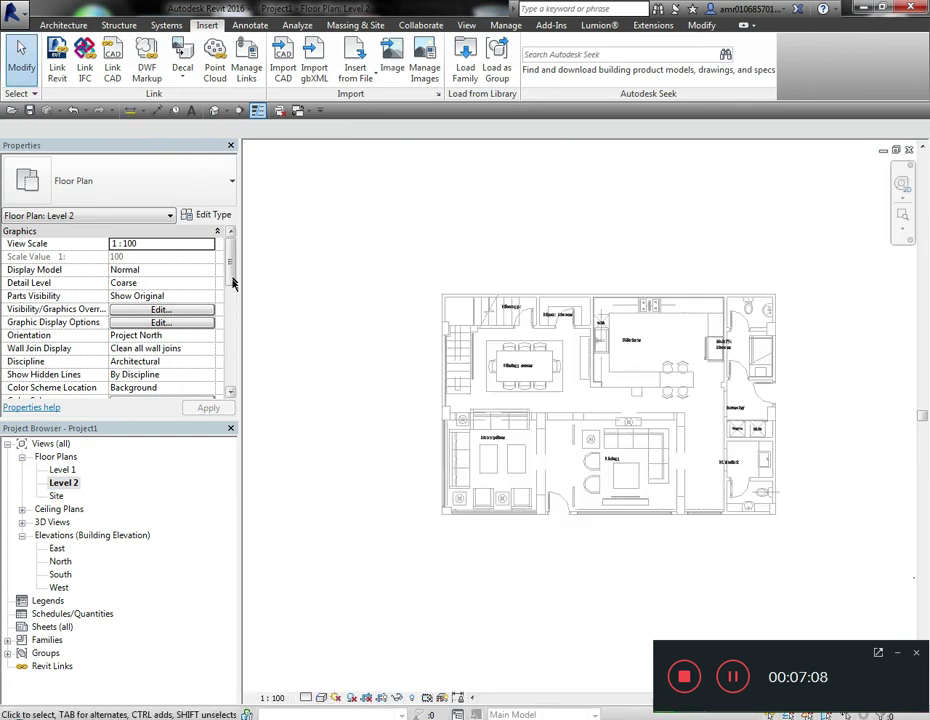
pyautogui.moveTo(233, 283); pyautogui.dragTo(233, 313)
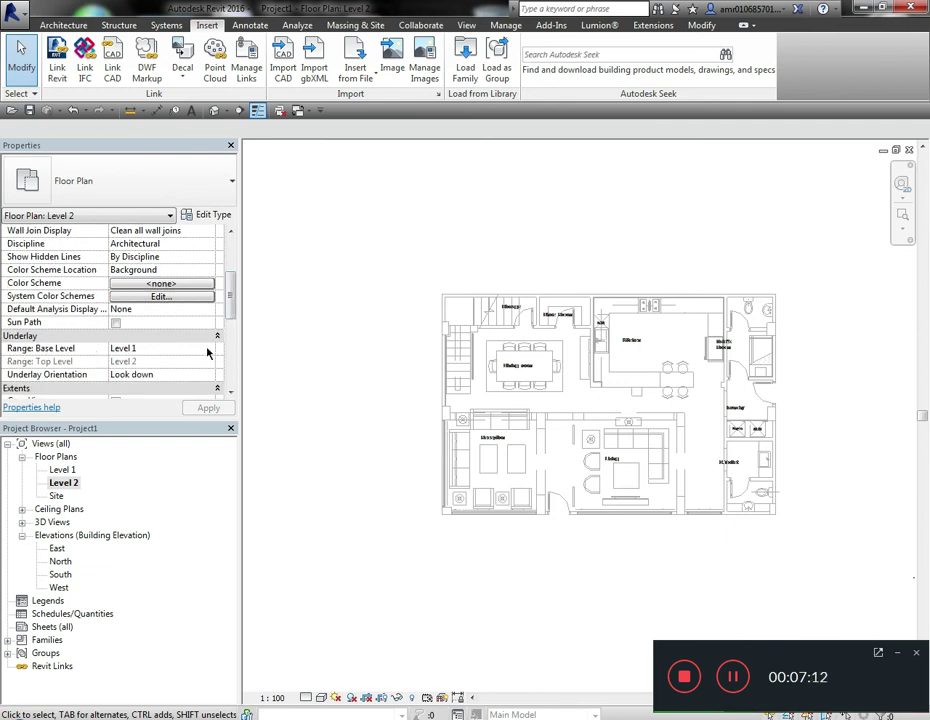
pyautogui.click(209, 350)
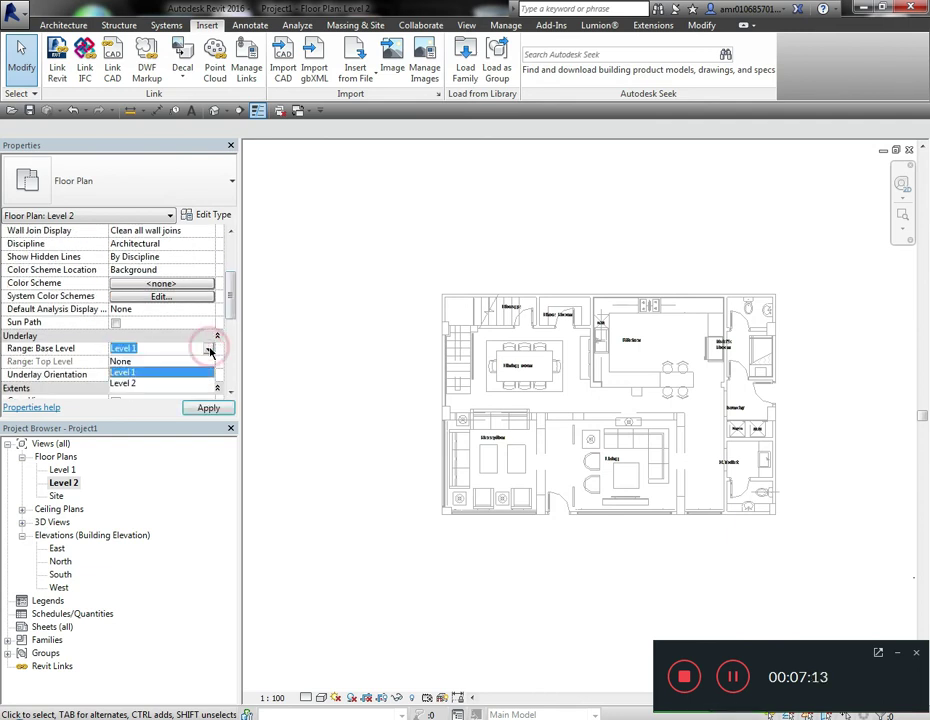
pyautogui.click(124, 362)
# Step: Recenter the now-empty Level 2 plan around the level markers
pyautogui.scroll(-5, 350, 475)
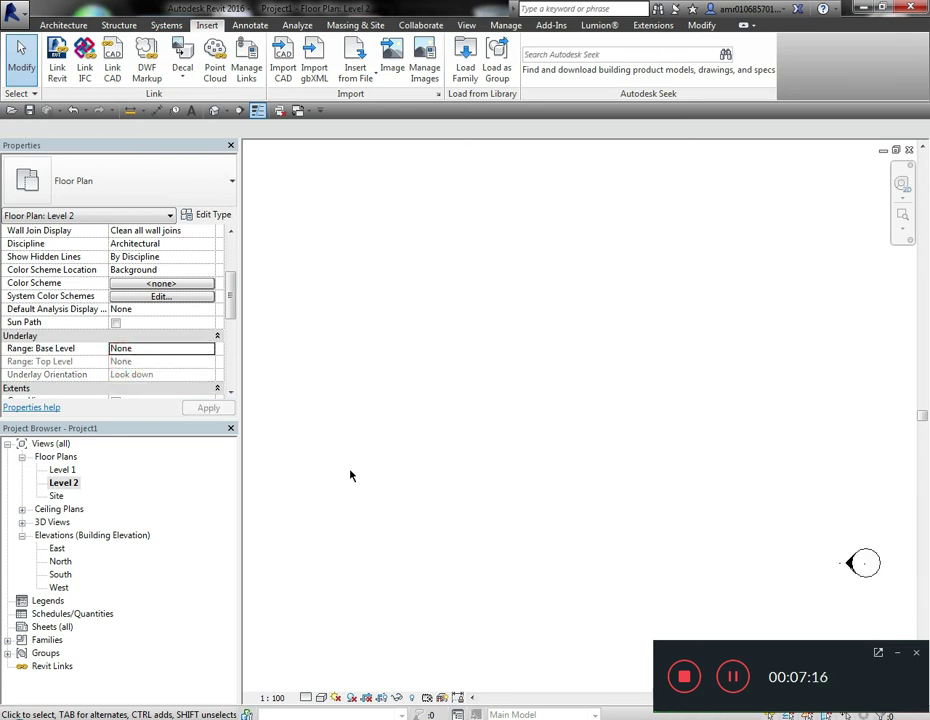
pyautogui.moveTo(350, 475); pyautogui.dragTo(435, 425, button='middle')
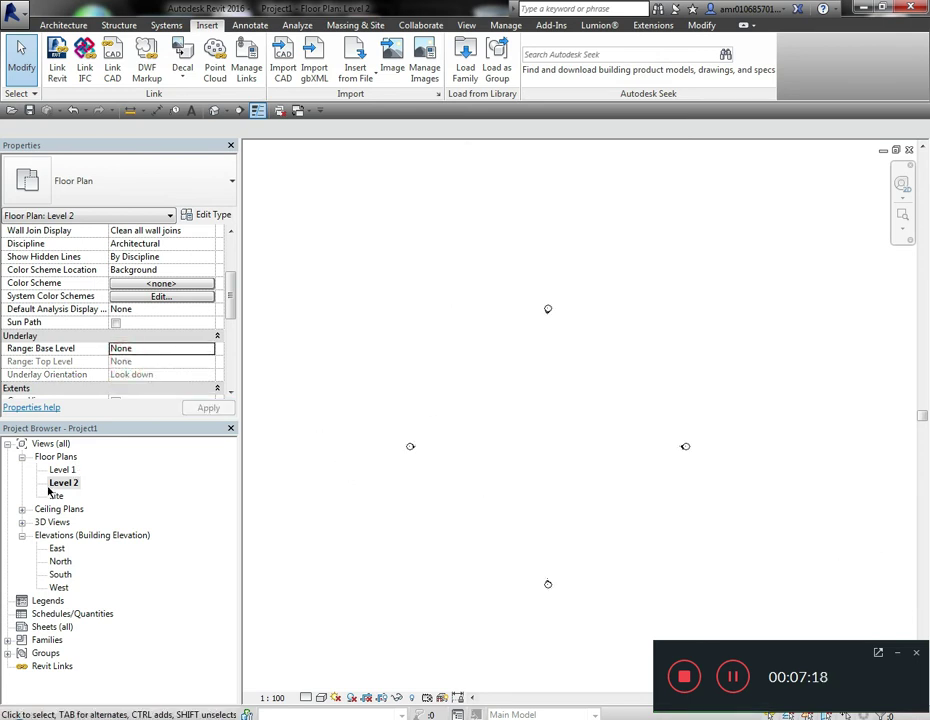
pyautogui.click(527, 430)
pyautogui.scroll(2, 550, 445)
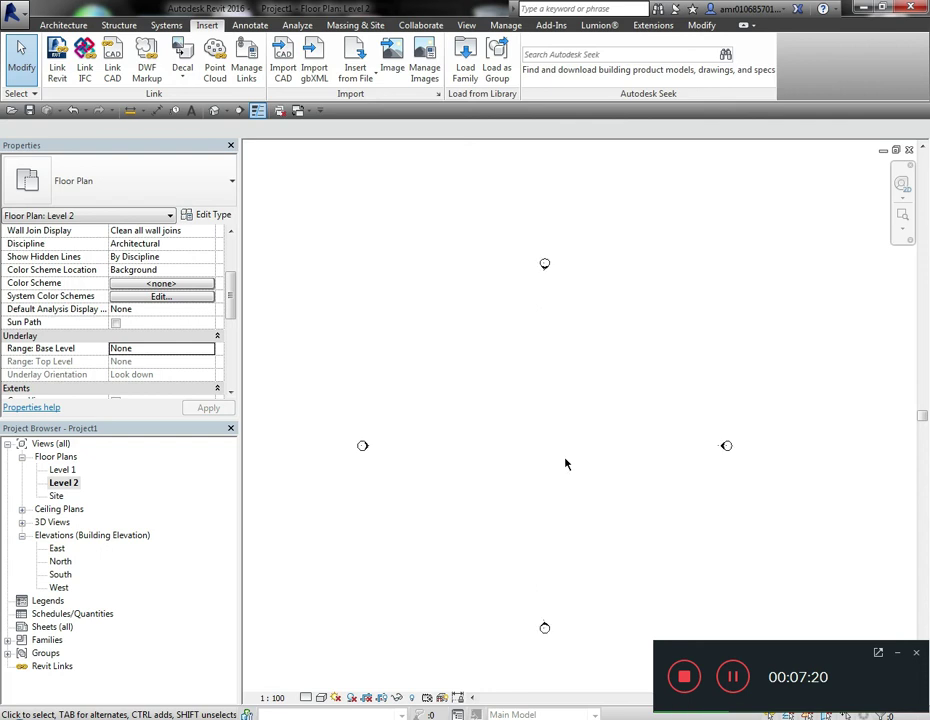
pyautogui.moveTo(567, 463); pyautogui.dragTo(552, 425, button='middle')
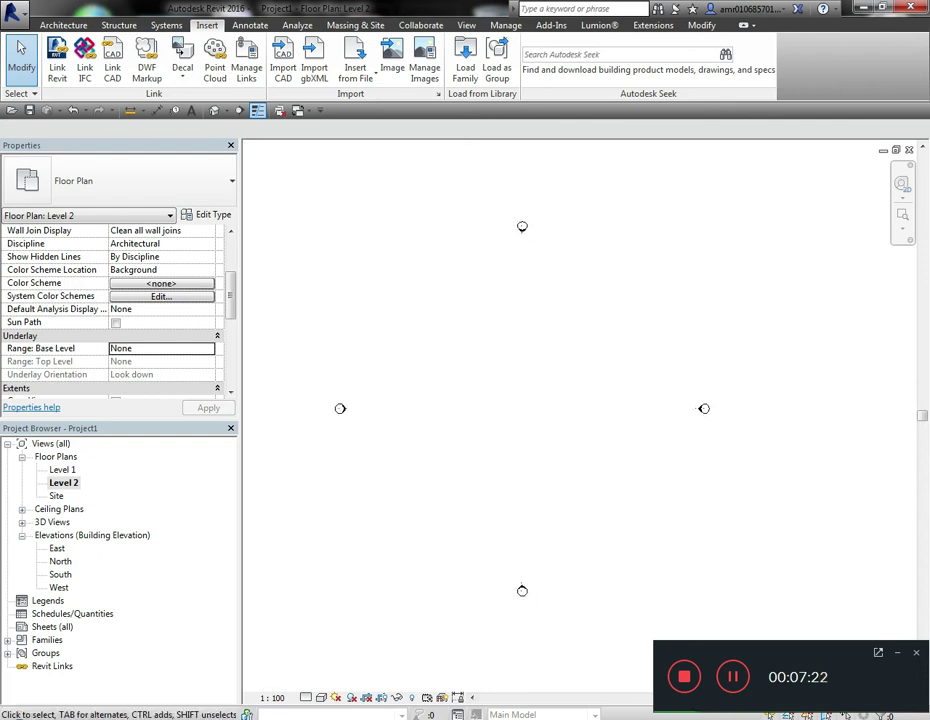
# Step: Drag Ground.dwg from the From CAD To BIM folder into Revit's Level 2 plan
pyautogui.hotkey('alt', 'Tab')
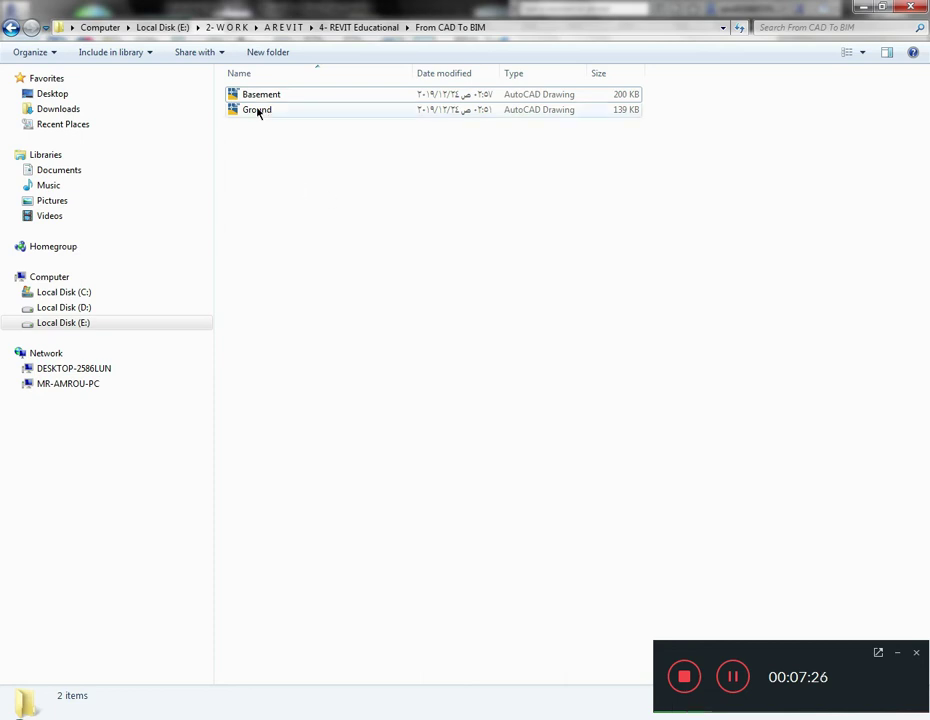
pyautogui.moveTo(257, 110)
pyautogui.mouseDown()
pyautogui.moveTo(431, 262)
pyautogui.moveTo(645, 680)
pyautogui.moveTo(536, 420)
pyautogui.moveTo(498, 450)
pyautogui.mouseUp()
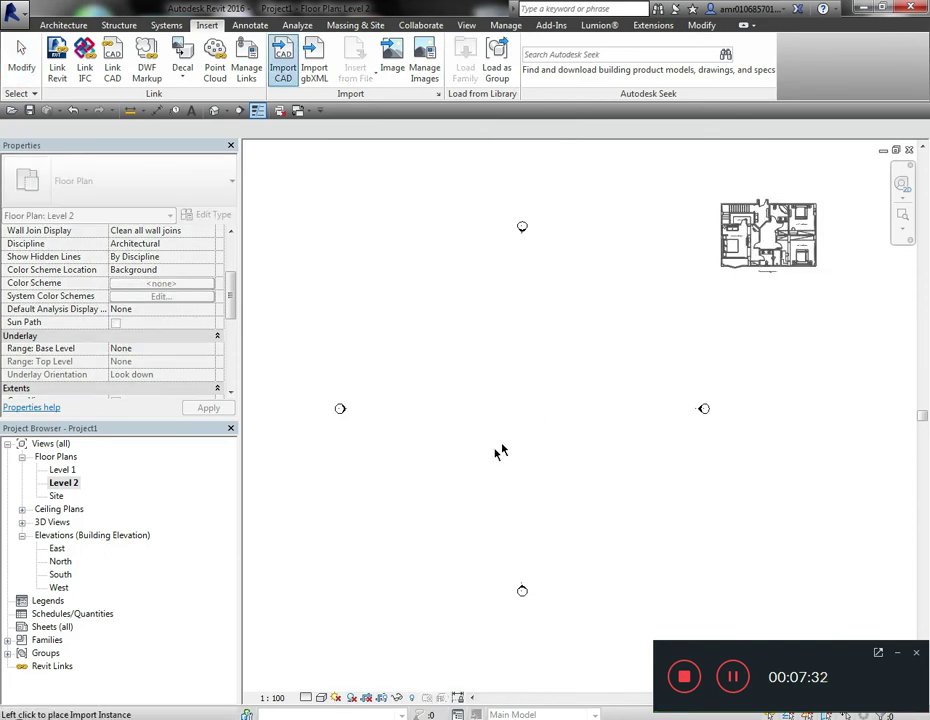
# Step: Place the Ground drawing in the Level 2 plan
pyautogui.click(372, 561)
pyautogui.scroll(2, 645, 370)
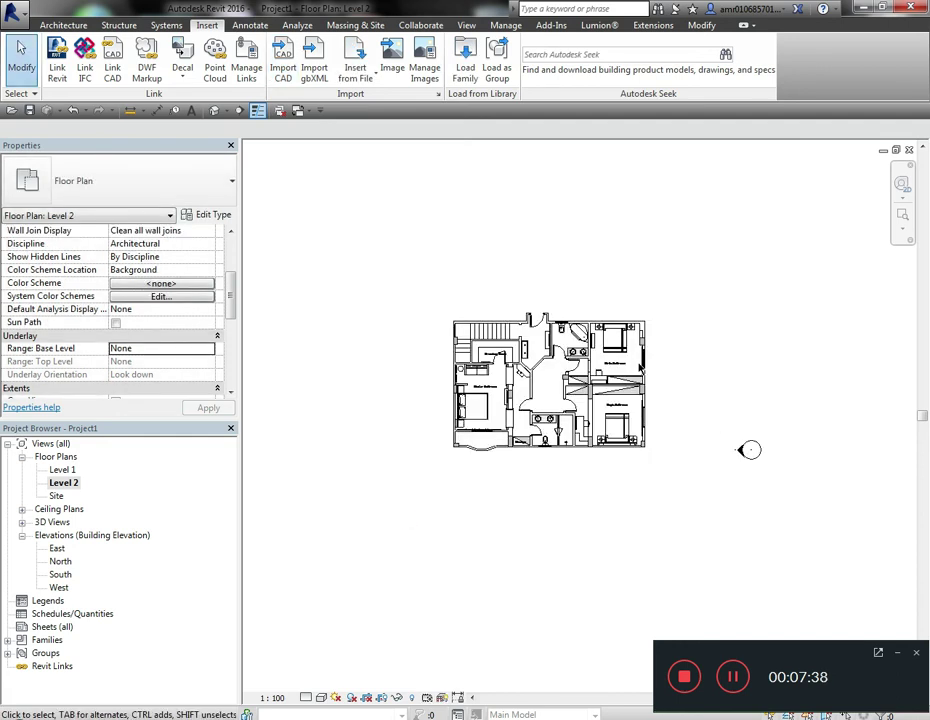
pyautogui.scroll(1, 640, 368)
pyautogui.click(586, 370)
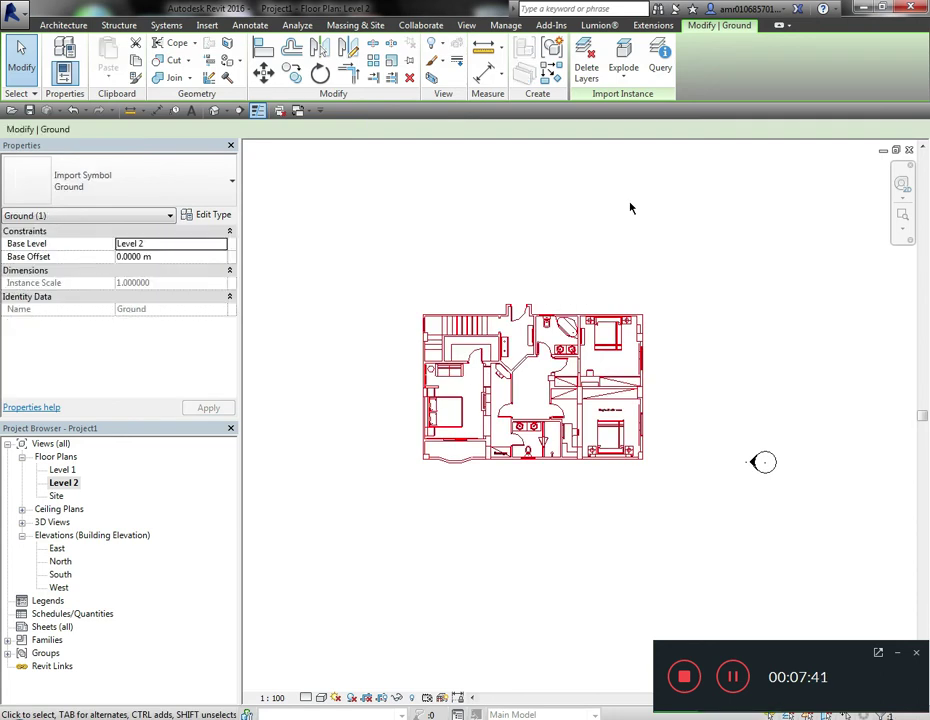
pyautogui.click(630, 207)
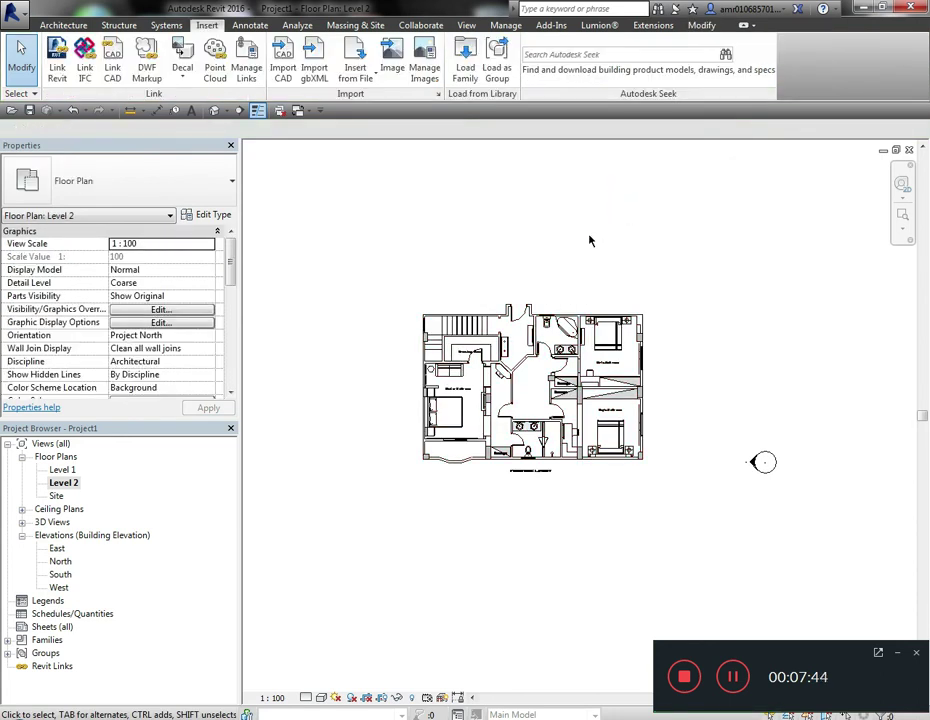
# Step: Check Level 2's Imported Categories in Visibility/Graphics (VG), then view the default 3D view
pyautogui.press('v')
pyautogui.press('g')
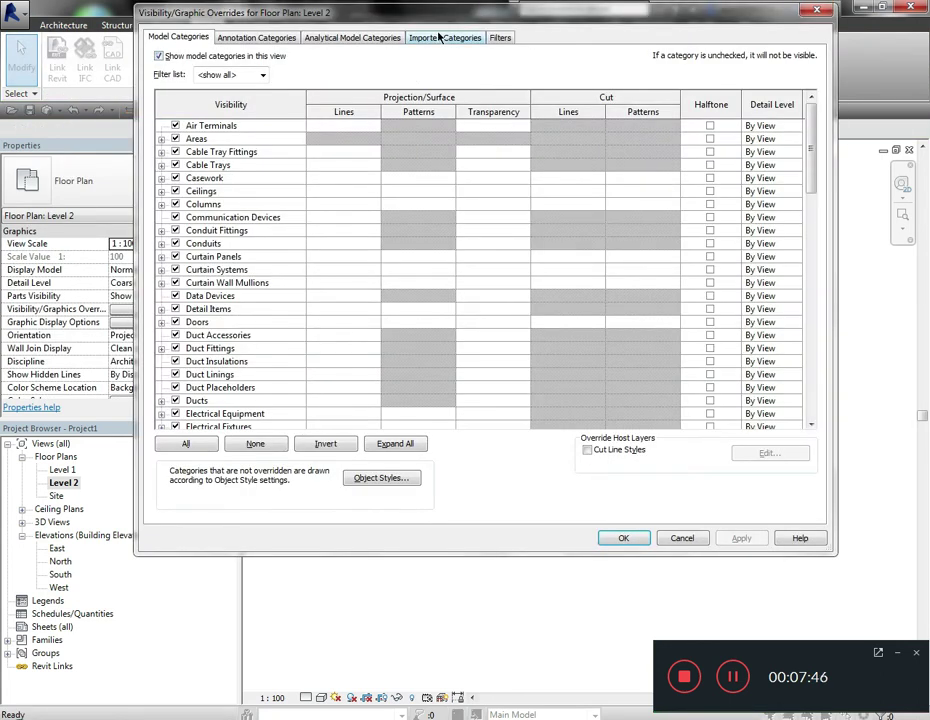
pyautogui.click(438, 37)
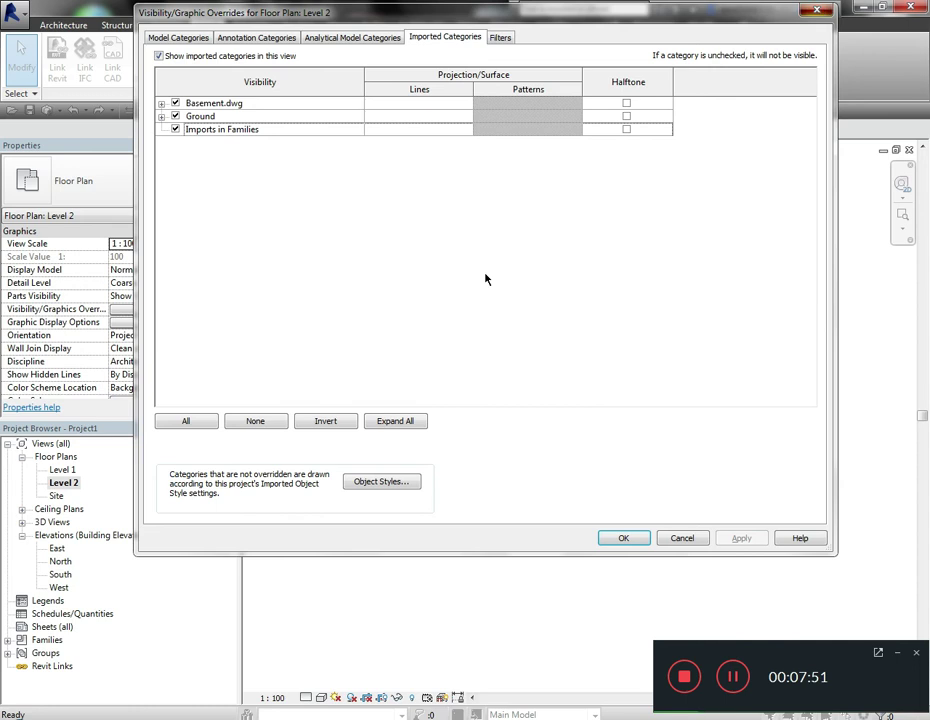
pyautogui.press('Escape')
pyautogui.click(214, 110)
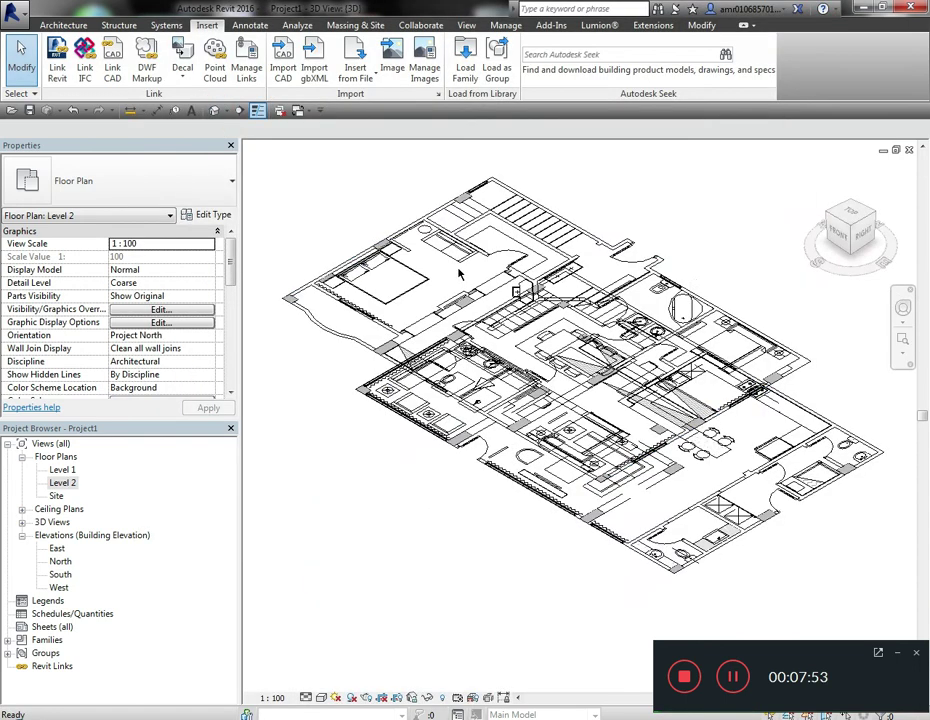
# Step: Orbit the 3D view and check it from TOP to inspect both stacked plates, then reopen Level 1
pyautogui.keyDown('shift'); pyautogui.moveTo(479, 492); pyautogui.dragTo(563, 447, button='middle'); pyautogui.keyUp('shift')
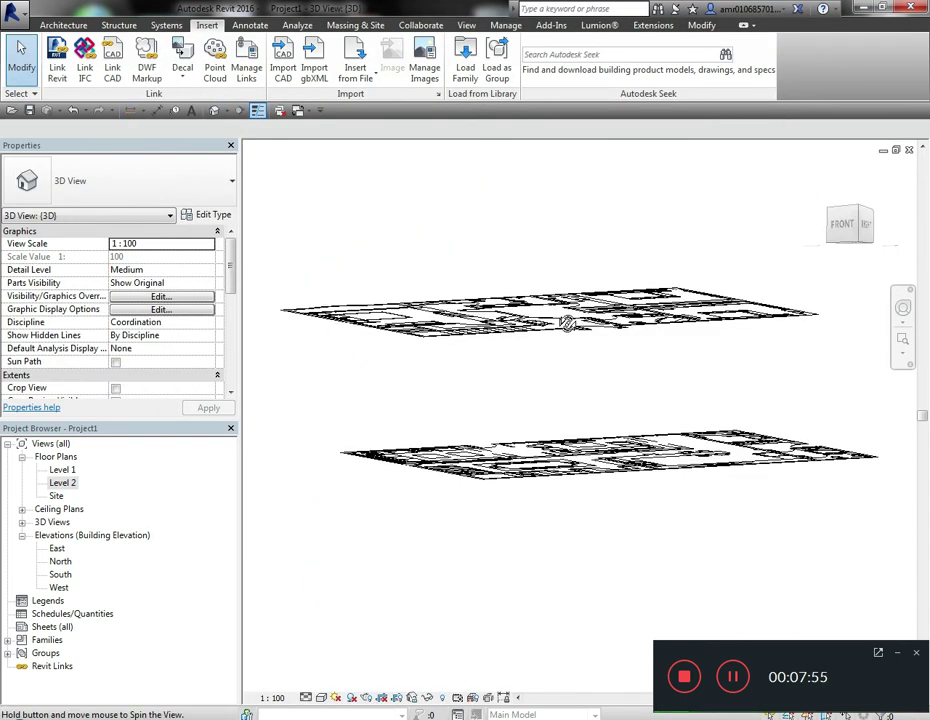
pyautogui.keyDown('shift'); pyautogui.moveTo(440, 388); pyautogui.dragTo(421, 452, button='middle'); pyautogui.keyUp('shift')
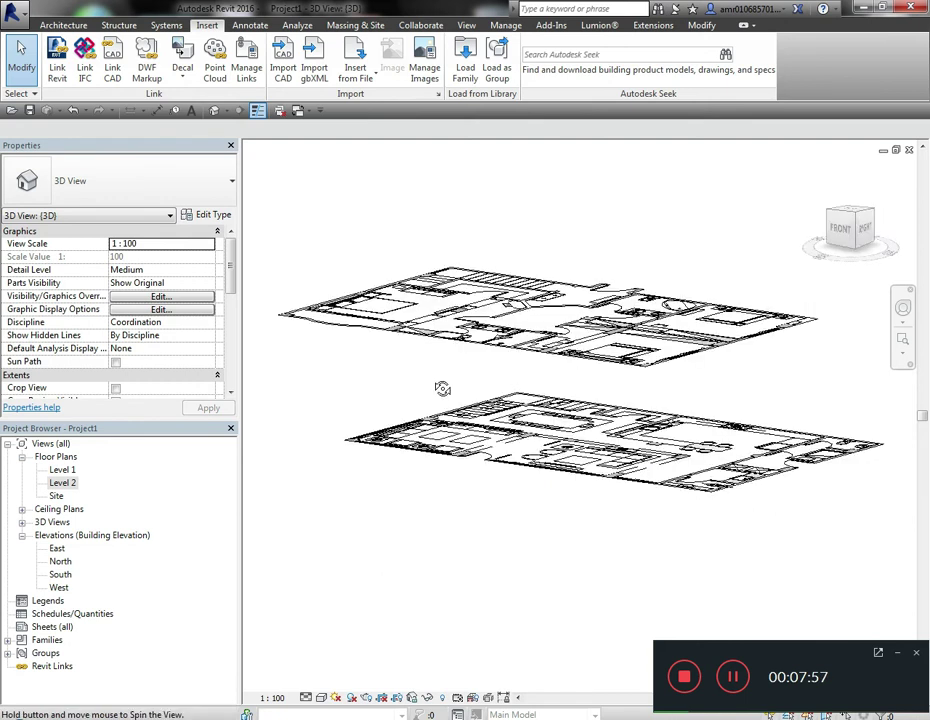
pyautogui.scroll(-3, 421, 452)
pyautogui.scroll(-2, 498, 297)
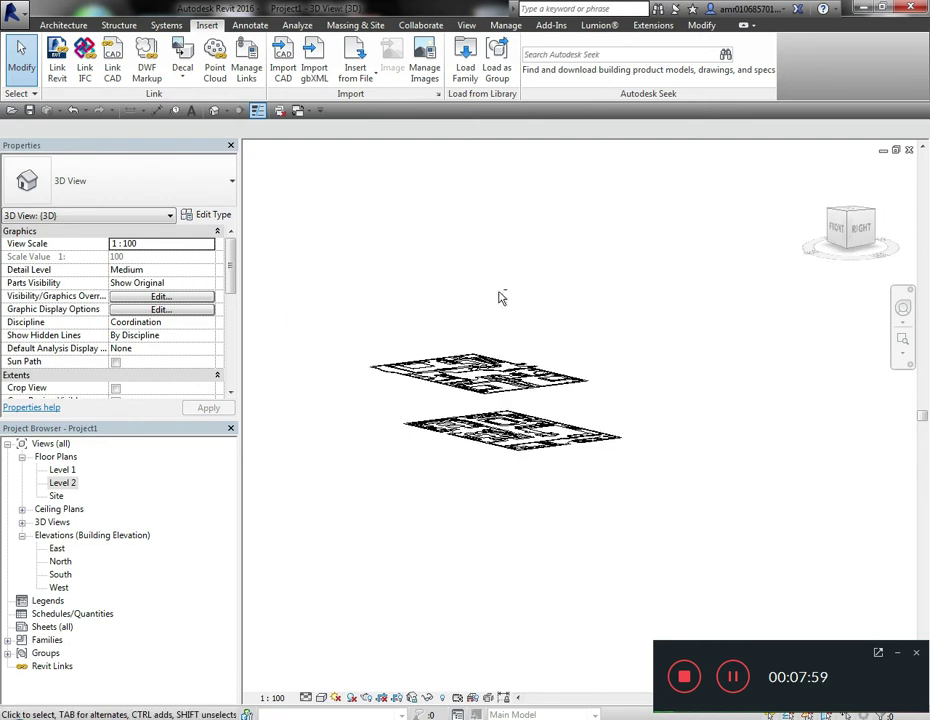
pyautogui.moveTo(498, 297)
pyautogui.keyDown('shift'); pyautogui.mouseDown(button='middle')
pyautogui.moveTo(639, 544)
pyautogui.moveTo(734, 393)
pyautogui.moveTo(633, 254)
pyautogui.mouseUp(button='middle'); pyautogui.keyUp('shift')
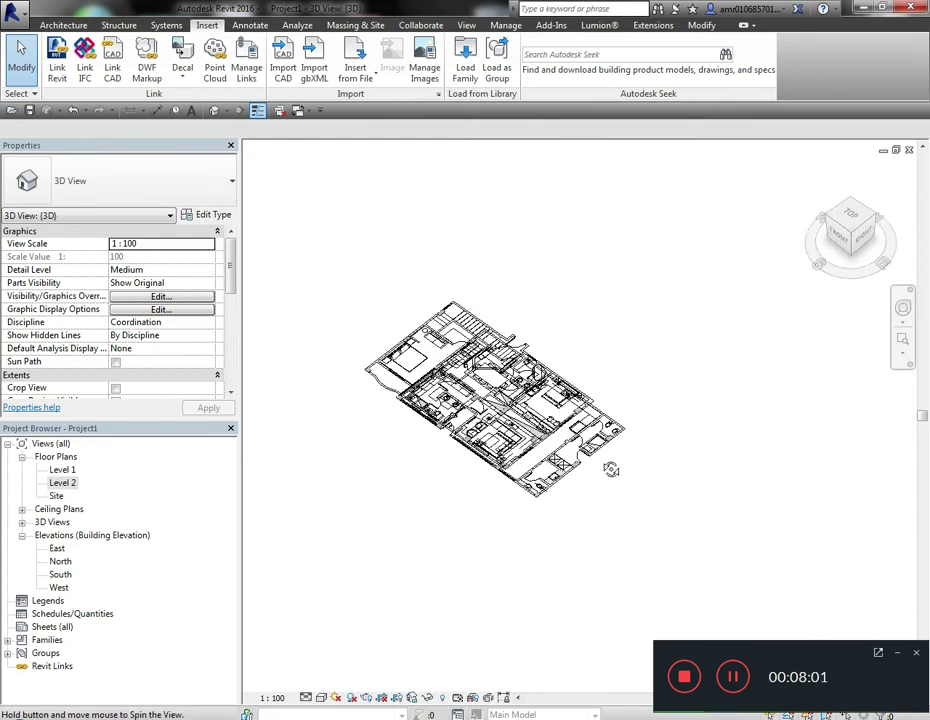
pyautogui.scroll(3, 633, 254)
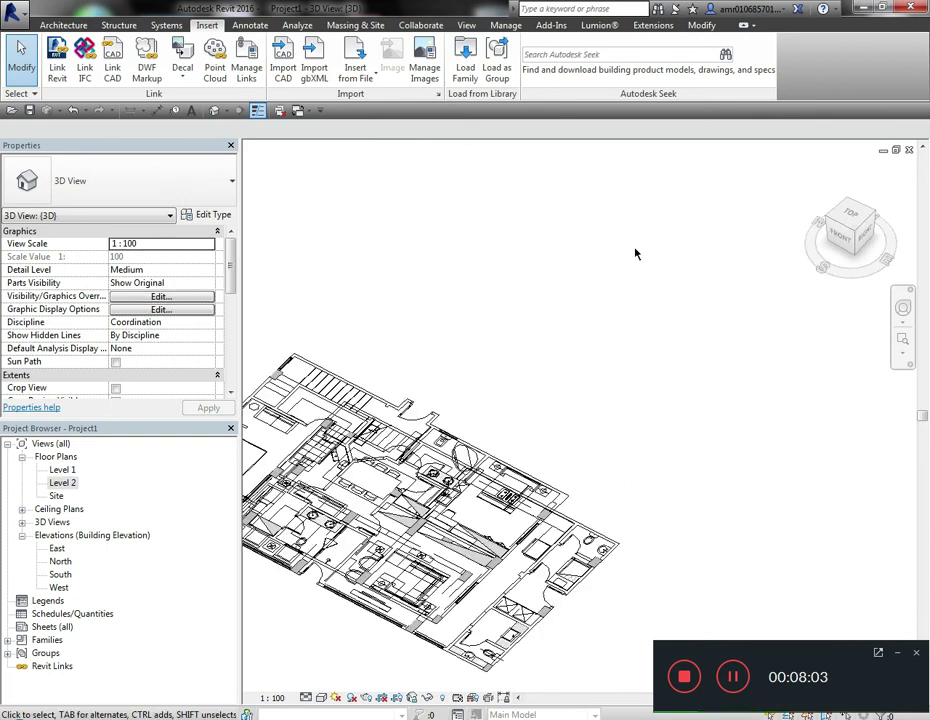
pyautogui.click(849, 213)
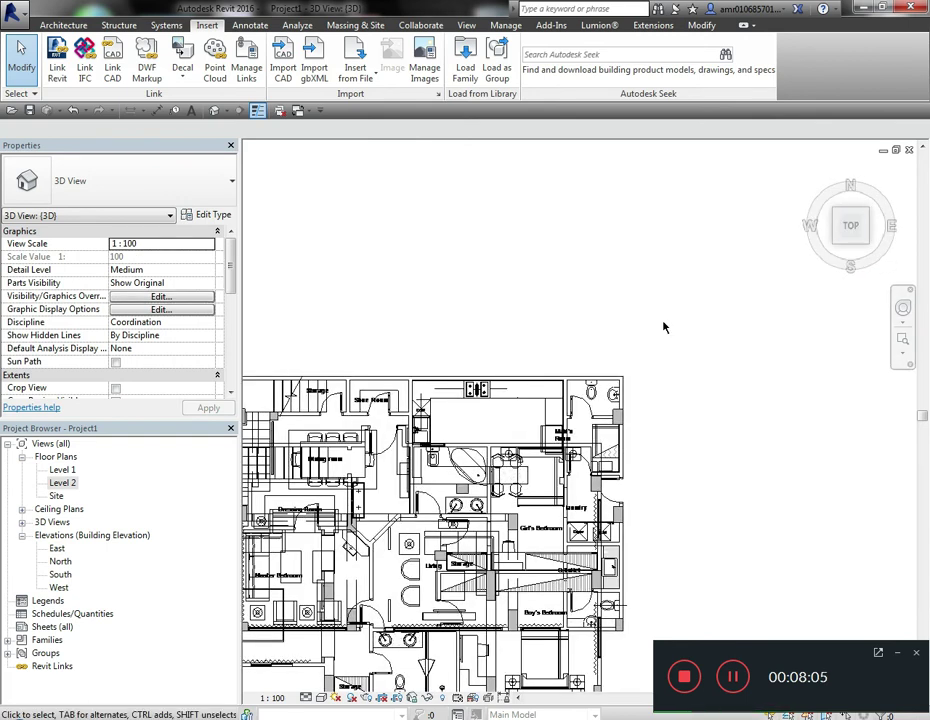
pyautogui.keyDown('shift'); pyautogui.moveTo(473, 305); pyautogui.dragTo(471, 297, button='middle'); pyautogui.keyUp('shift')
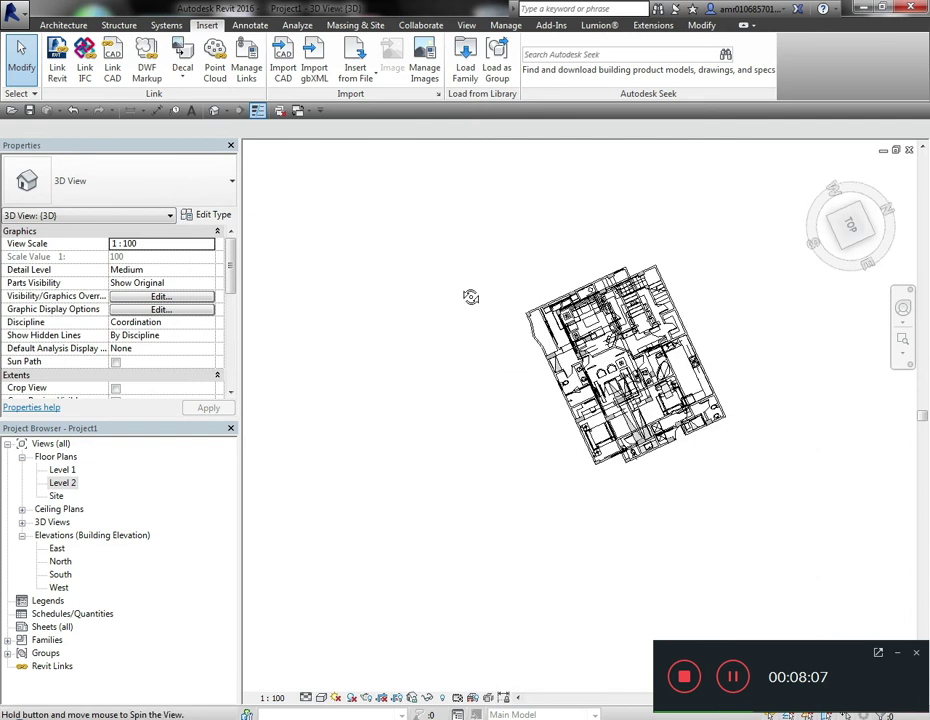
pyautogui.doubleClick(60, 470)
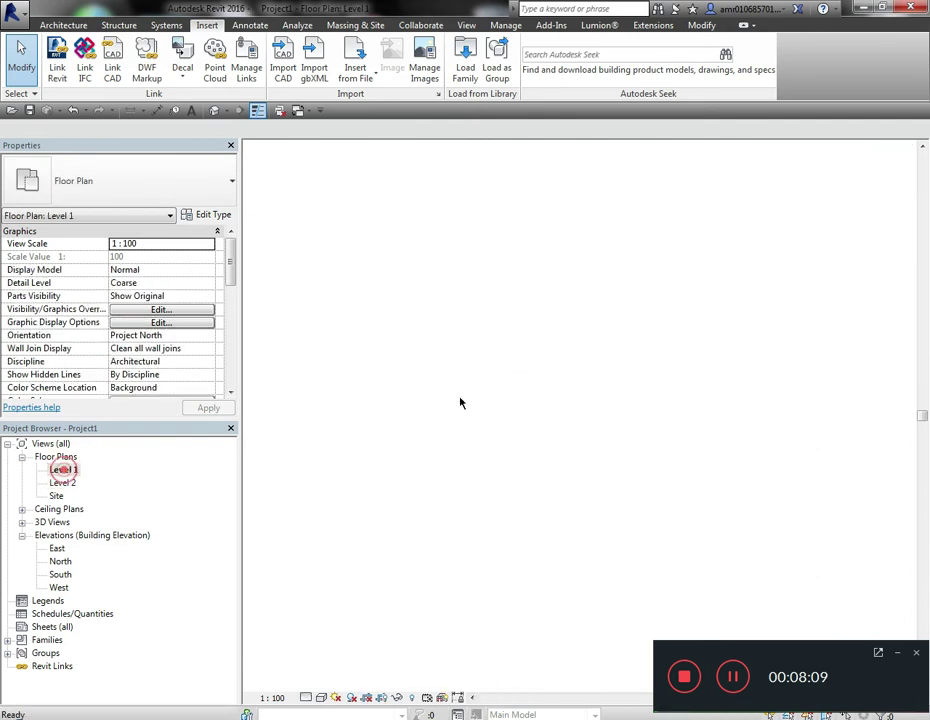
# Step: Draw a vertical and a horizontal reference plane crossing below-left of the Basement drawing
pyautogui.moveTo(484, 390); pyautogui.dragTo(398, 424, button='middle')
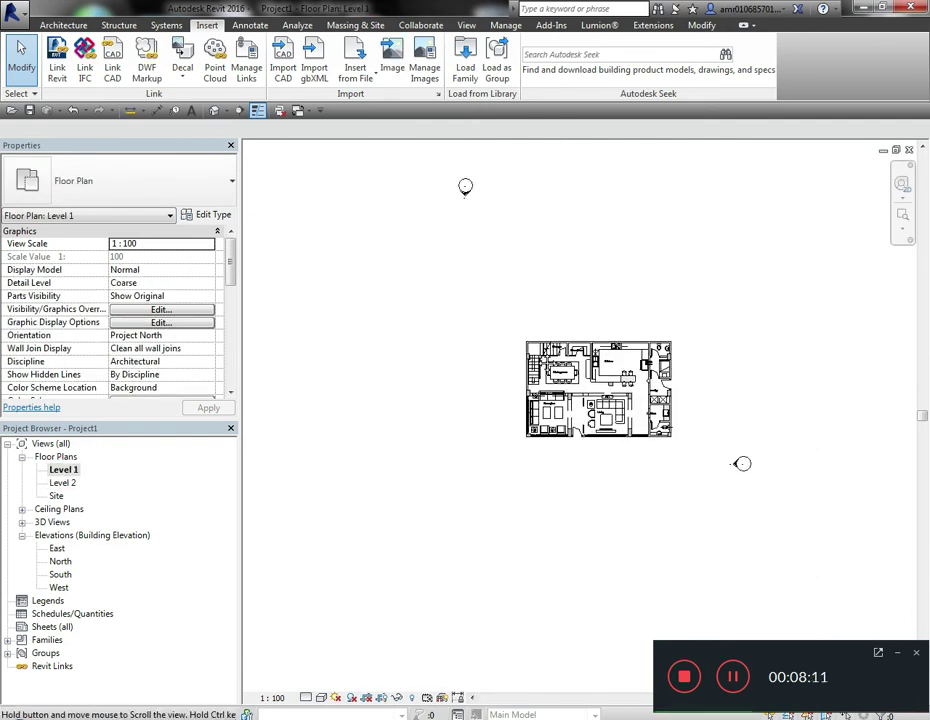
pyautogui.click(68, 26)
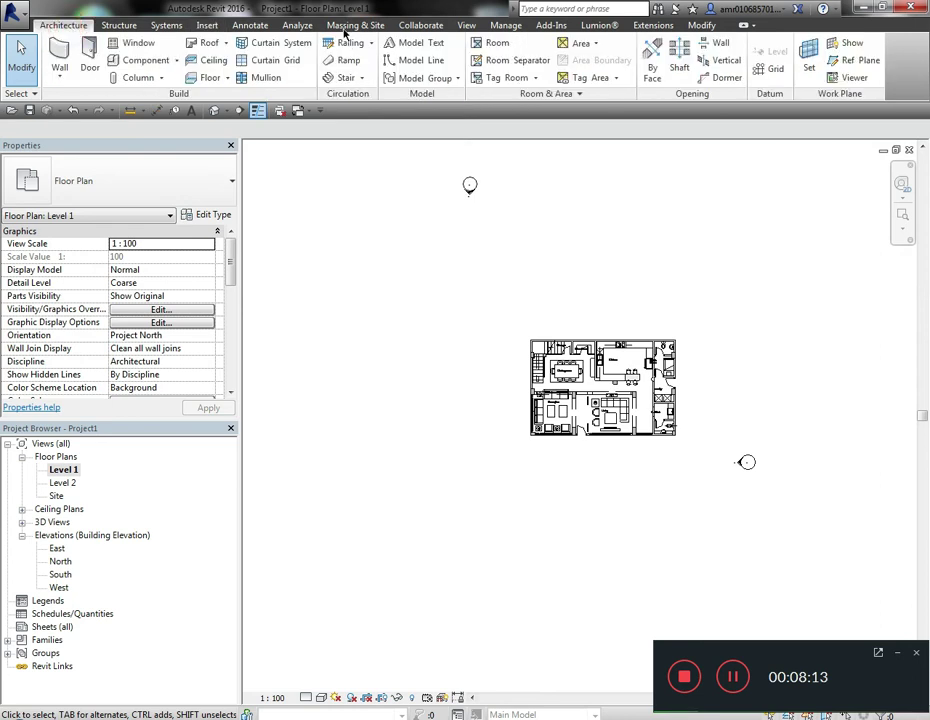
pyautogui.click(866, 62)
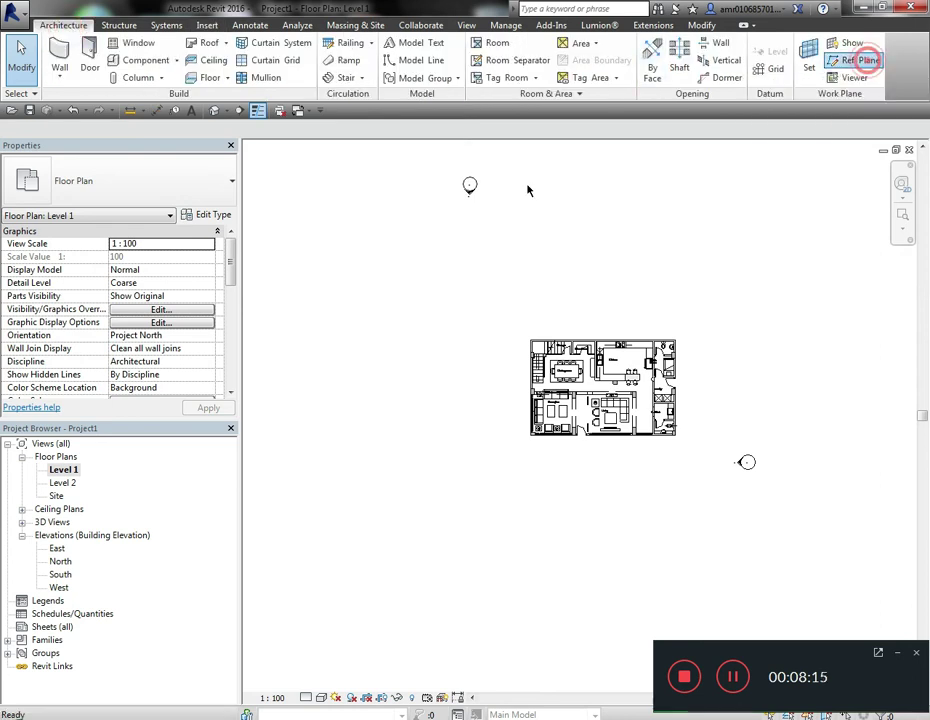
pyautogui.click(424, 284)
pyautogui.click(424, 552)
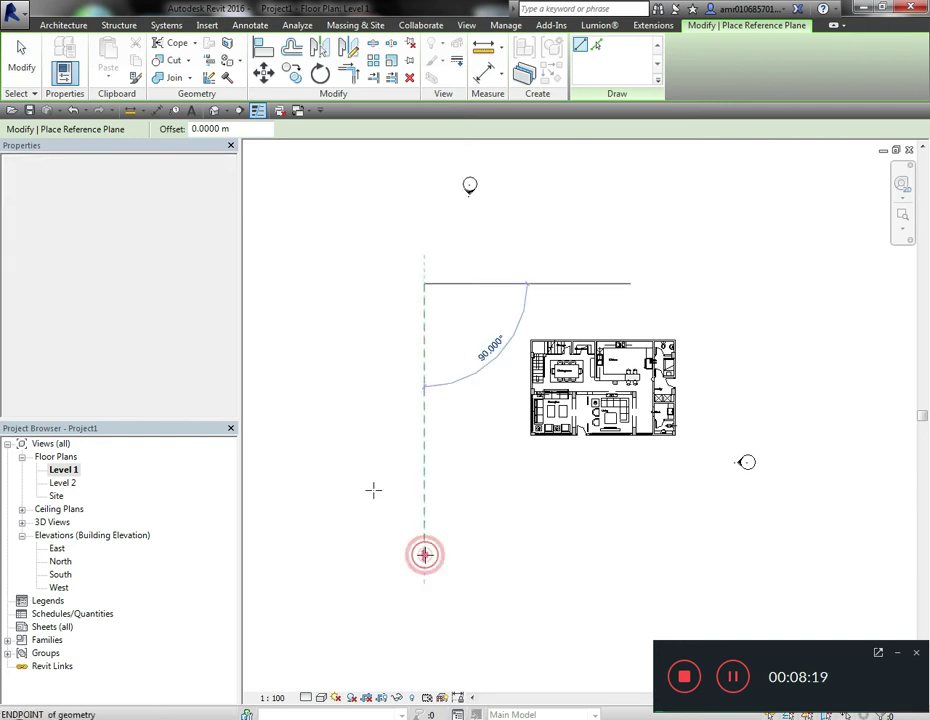
pyautogui.click(366, 495)
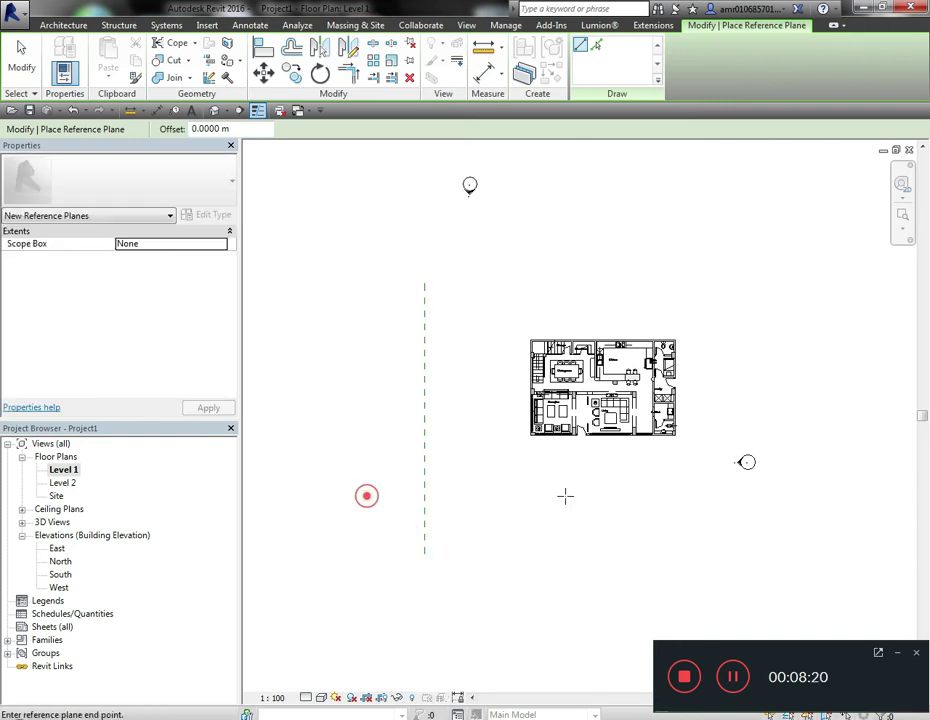
pyautogui.click(681, 496)
pyautogui.press('Escape')
pyautogui.press('Escape')
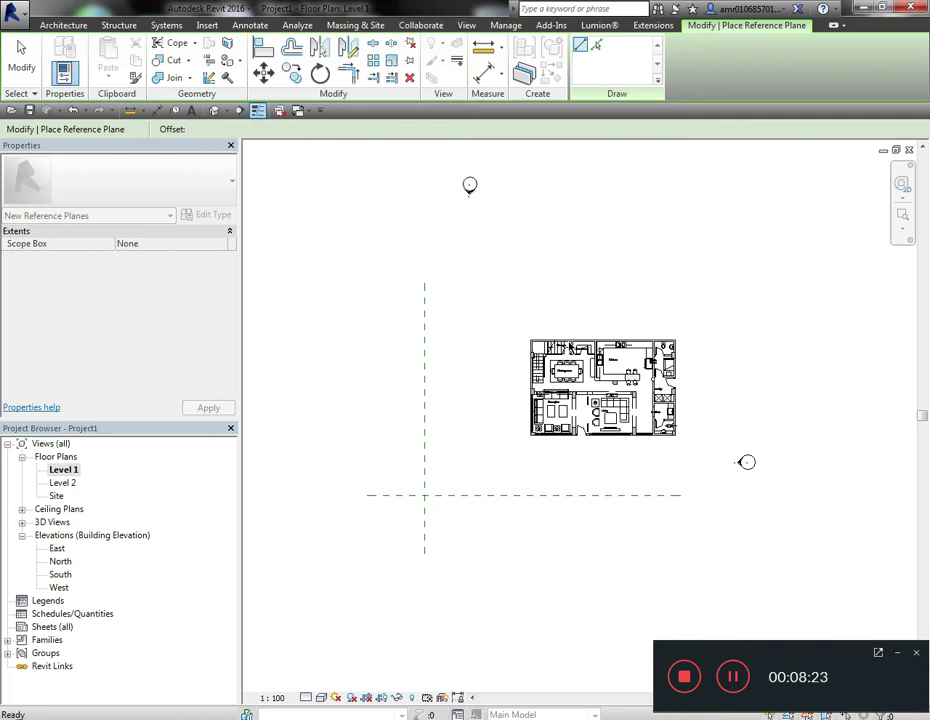
pyautogui.click(570, 341)
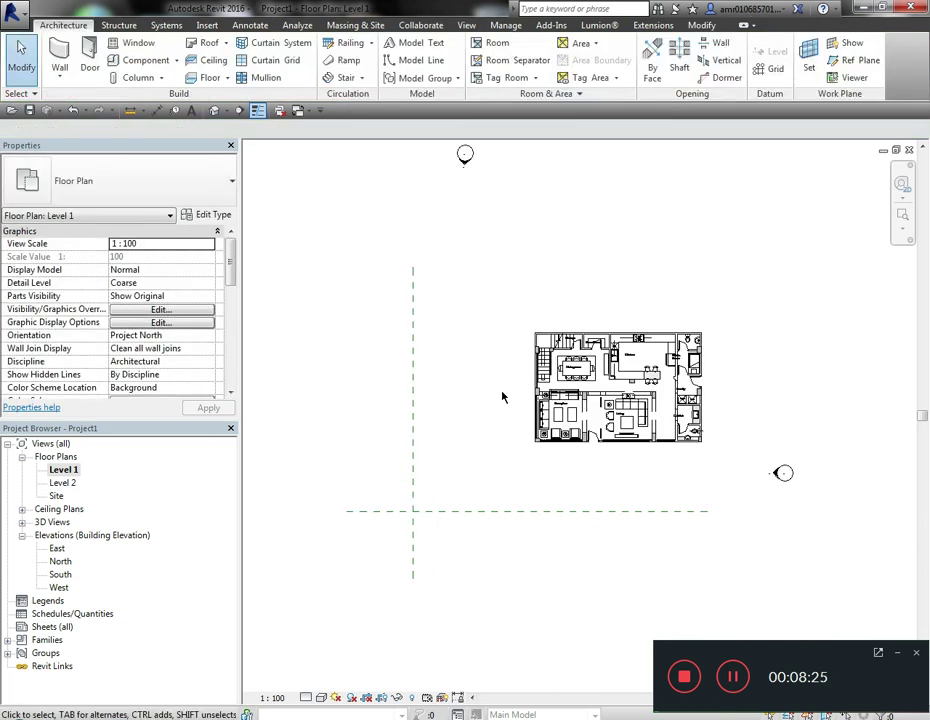
pyautogui.scroll(2, 502, 392)
# Step: Move Basement.dwg so its bottom-left corner lands on the reference-plane intersection
pyautogui.click(657, 379)
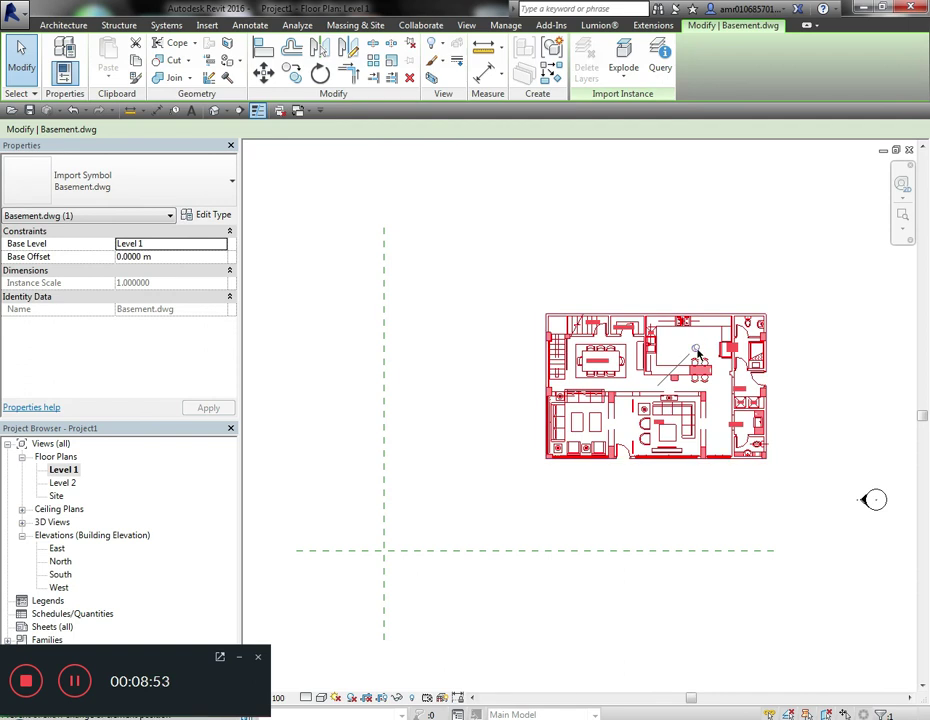
pyautogui.click(266, 74)
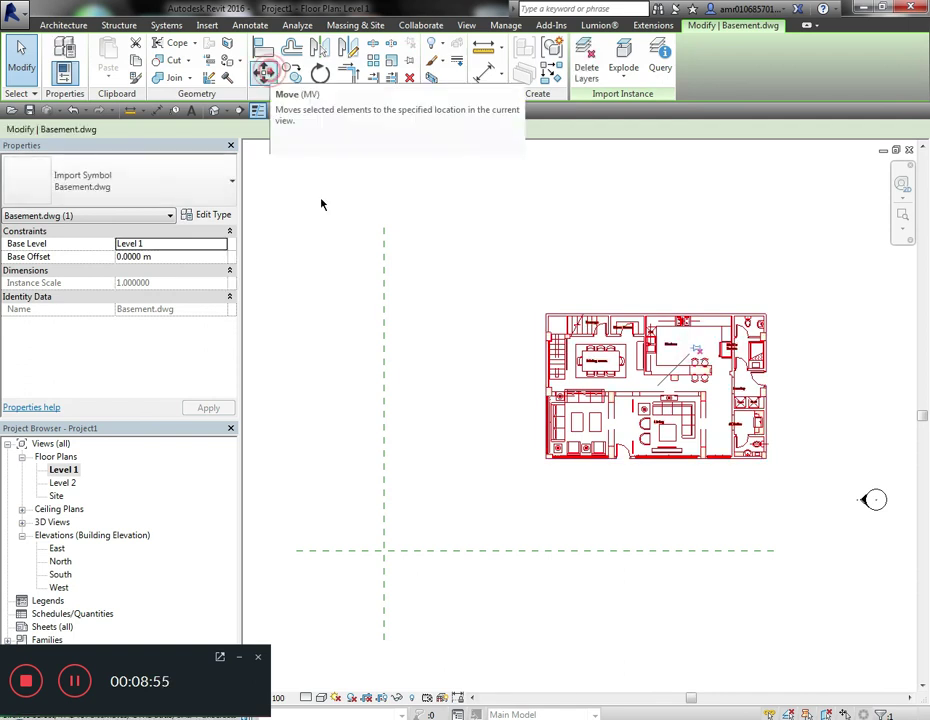
pyautogui.click(537, 500)
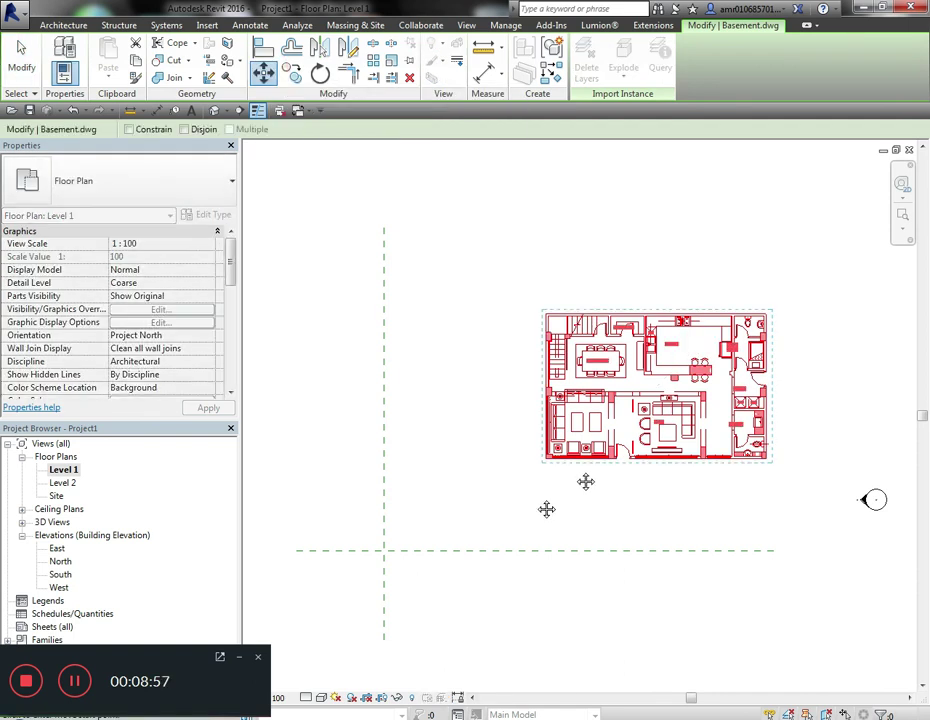
pyautogui.click(612, 413)
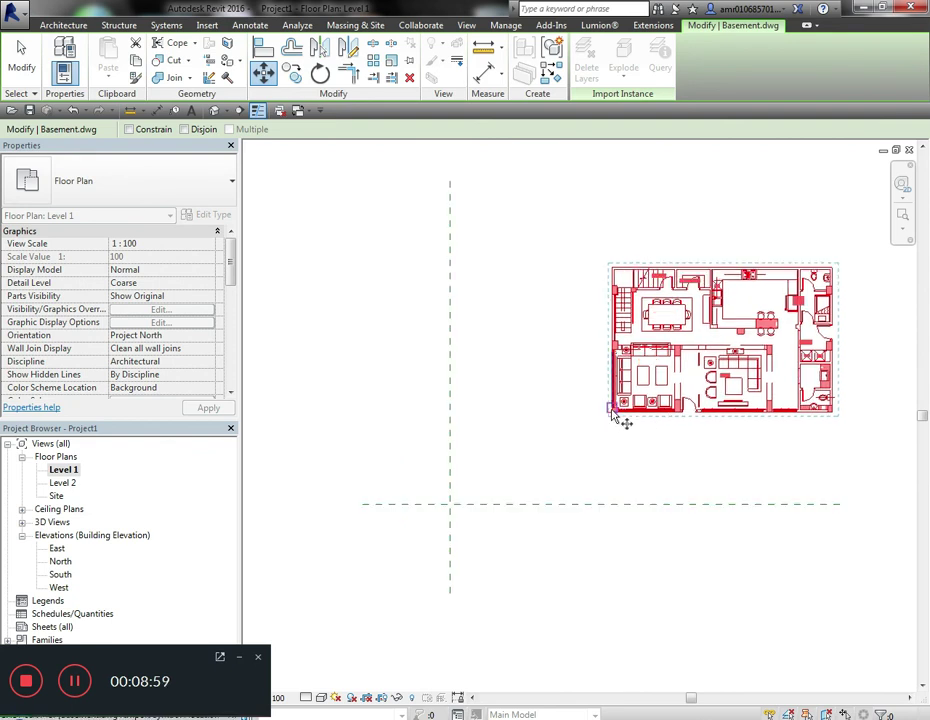
pyautogui.click(450, 504)
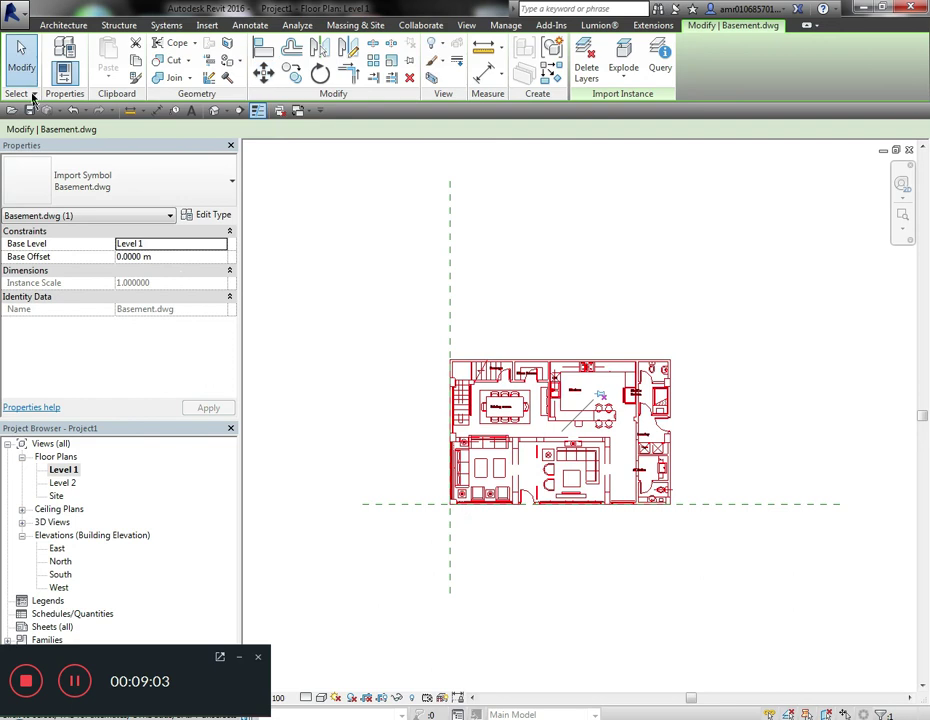
pyautogui.click(542, 253)
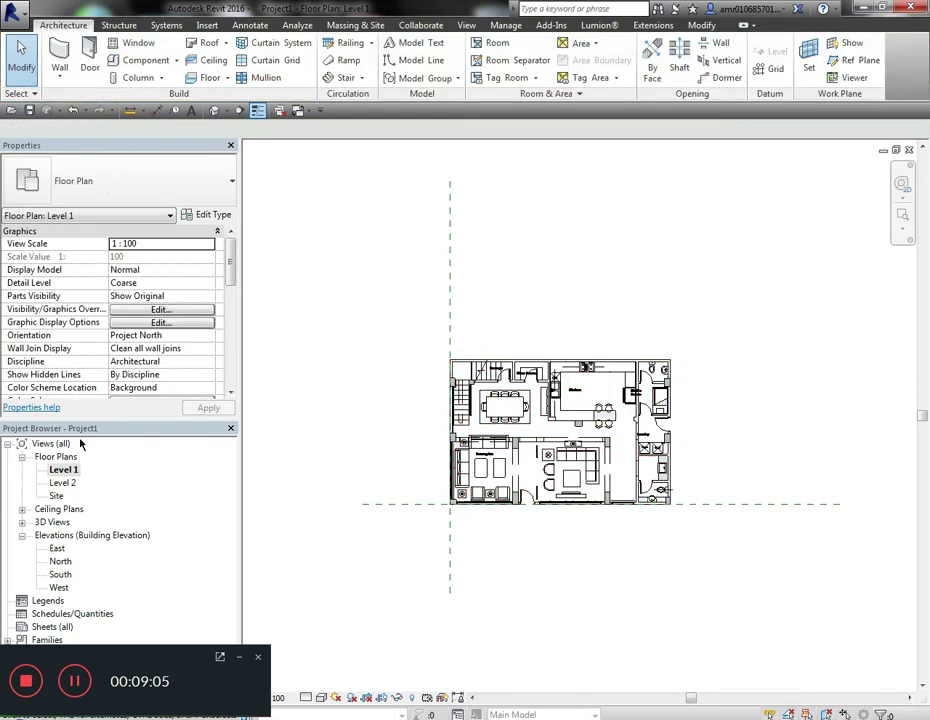
# Step: Open the Level 2 floor plan and select the imported Ground plan
pyautogui.doubleClick(65, 484)
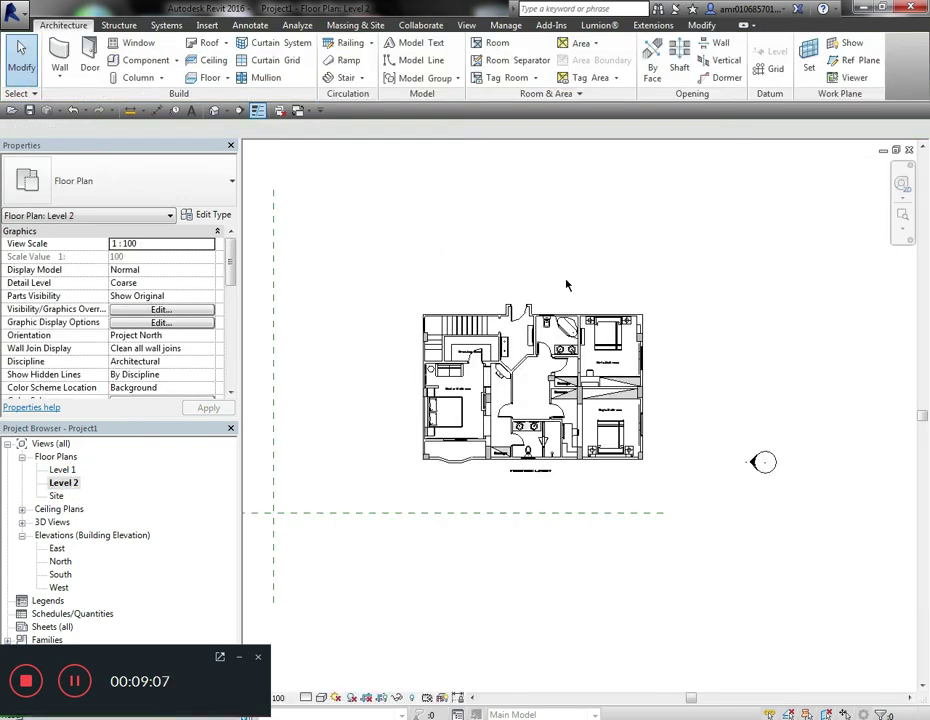
pyautogui.click(644, 234)
pyautogui.click(538, 401)
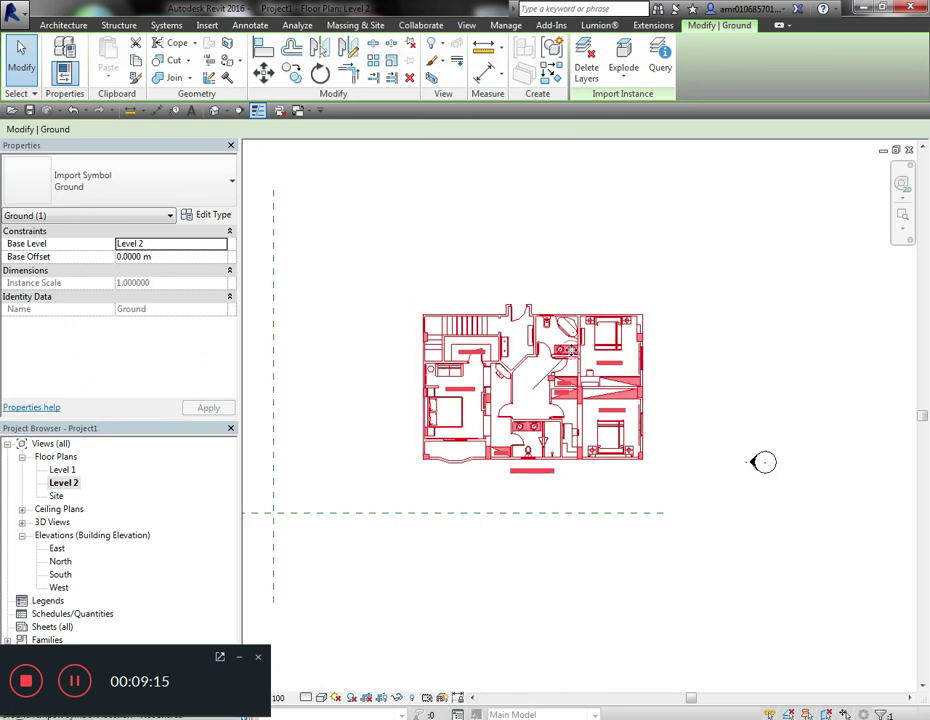
# Step: Move Ground's bottom-left corner onto the reference-plane crossing and switch to the default 3D view
pyautogui.click(263, 72)
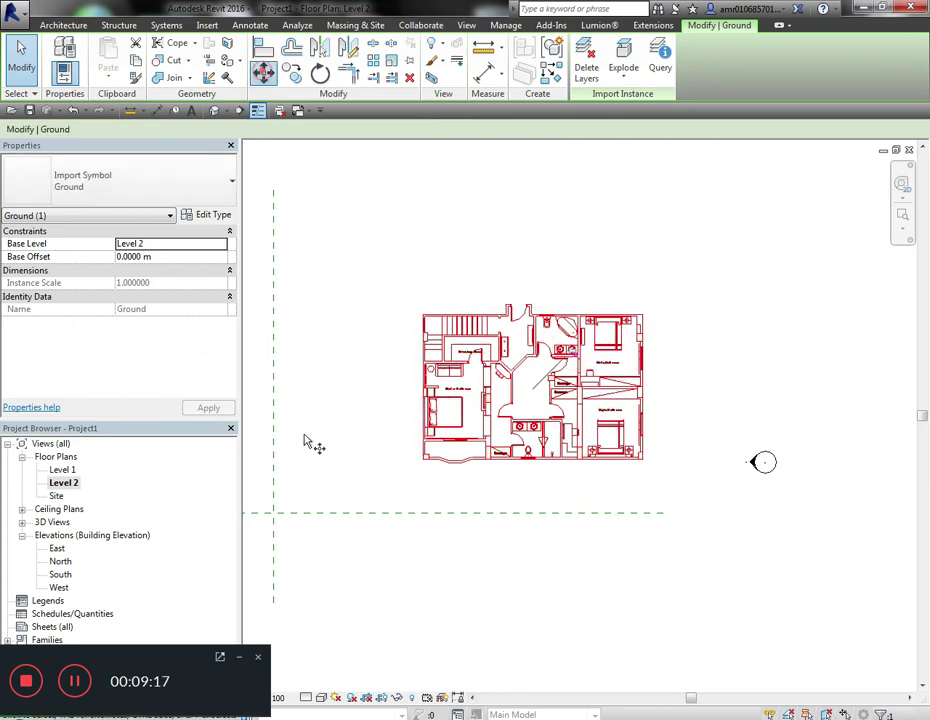
pyautogui.click(424, 461)
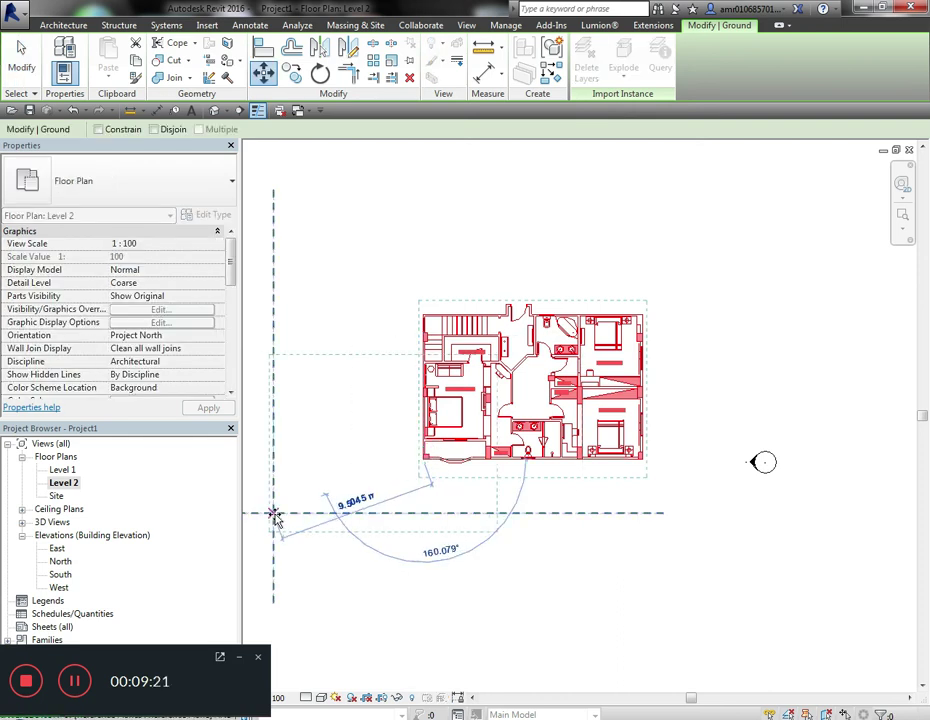
pyautogui.click(275, 516)
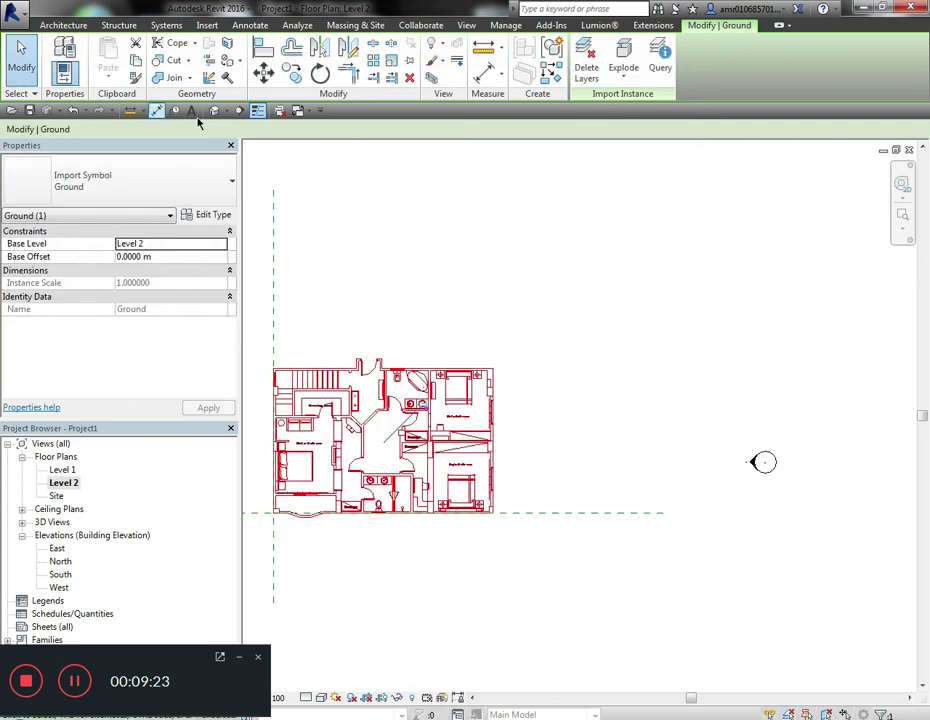
pyautogui.click(215, 111)
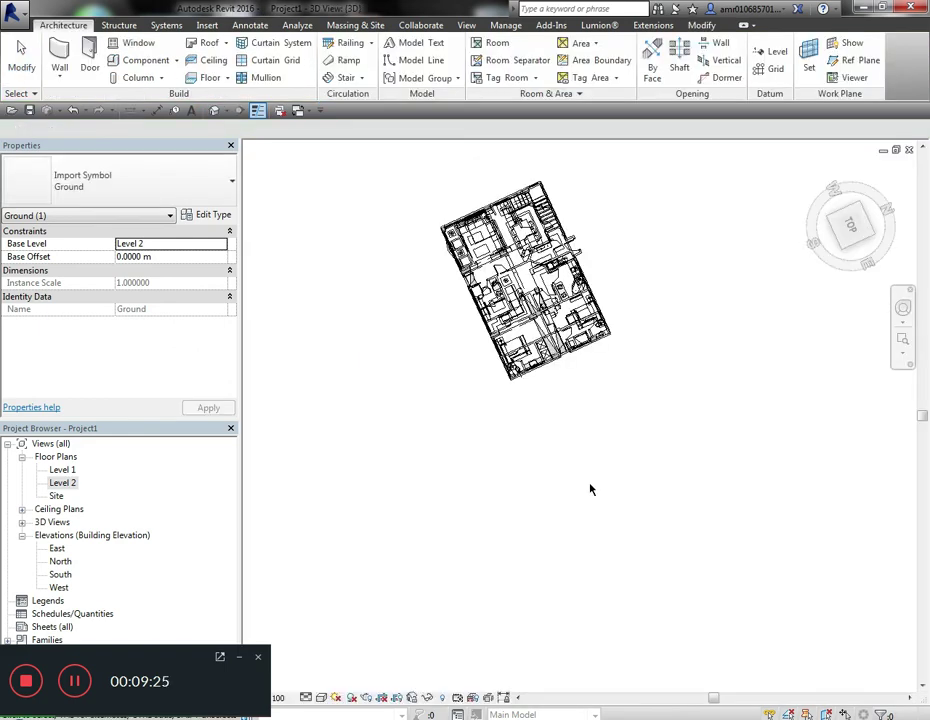
# Step: Orbit the 3D model to an isometric view, then look over the Level 1 plan
pyautogui.moveTo(568, 378)
pyautogui.keyDown('shift'); pyautogui.mouseDown(button='middle')
pyautogui.moveTo(583, 257)
pyautogui.moveTo(316, 462)
pyautogui.mouseUp(button='middle'); pyautogui.keyUp('shift')
pyautogui.scroll(5, 583, 300)
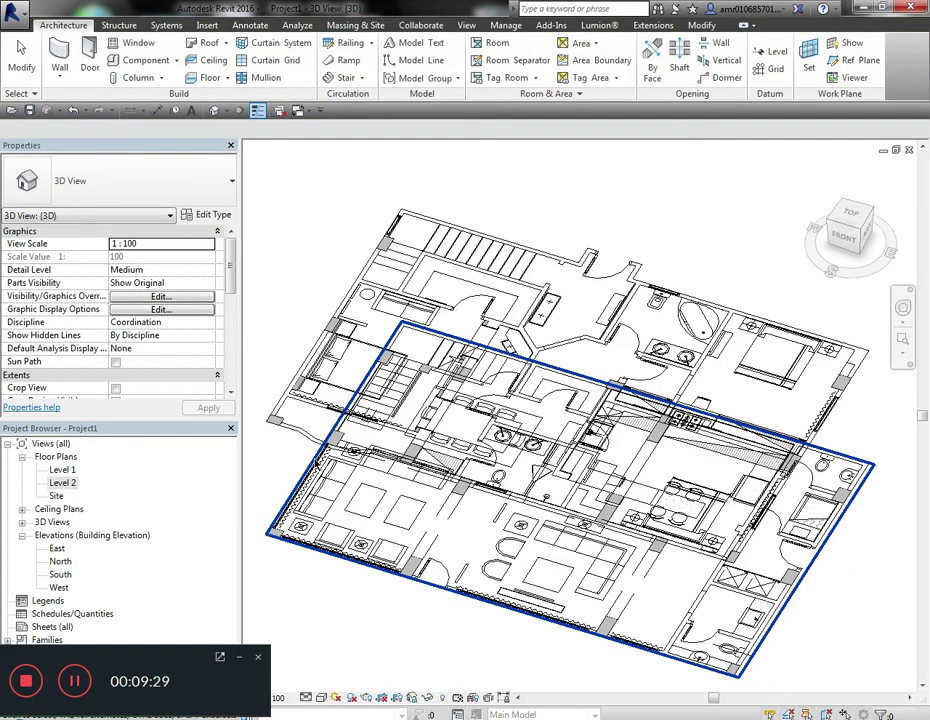
pyautogui.scroll(3, 290, 461)
pyautogui.scroll(3, 461, 251)
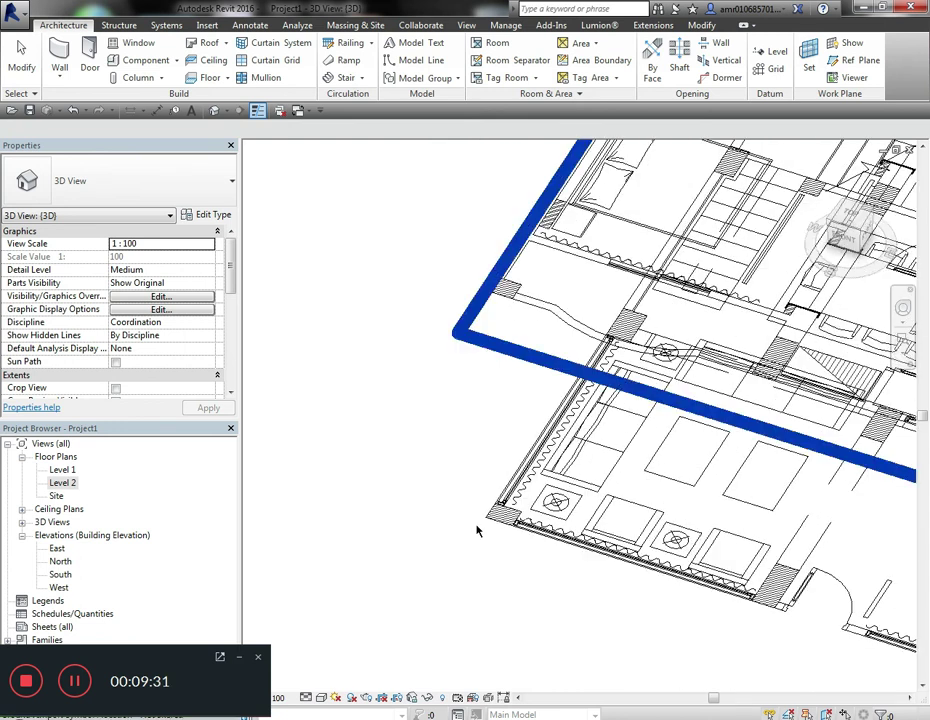
pyautogui.scroll(-3, 448, 421)
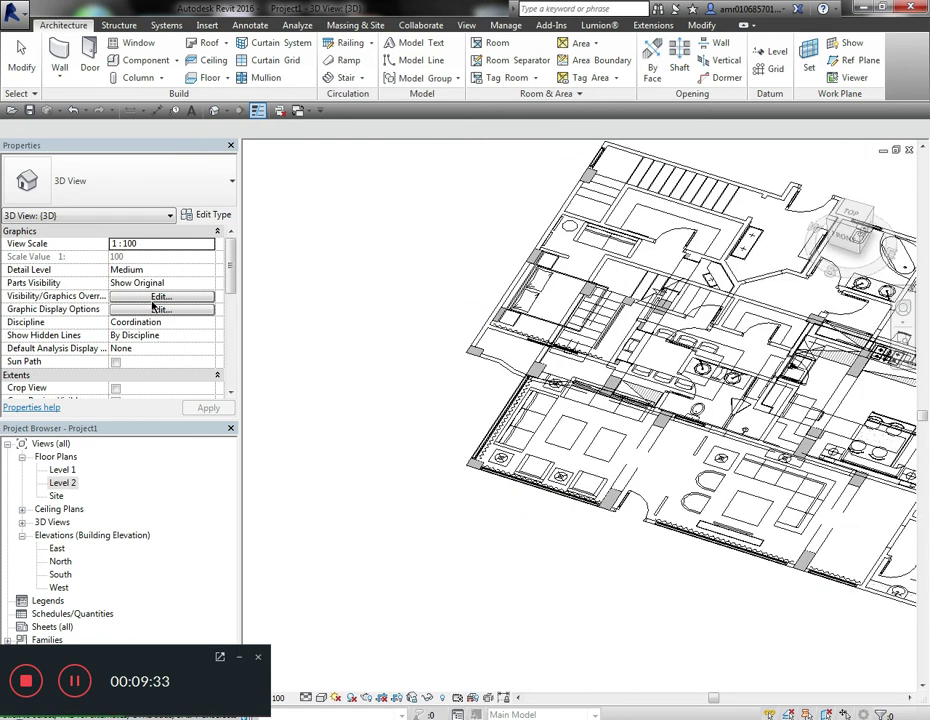
pyautogui.doubleClick(57, 472)
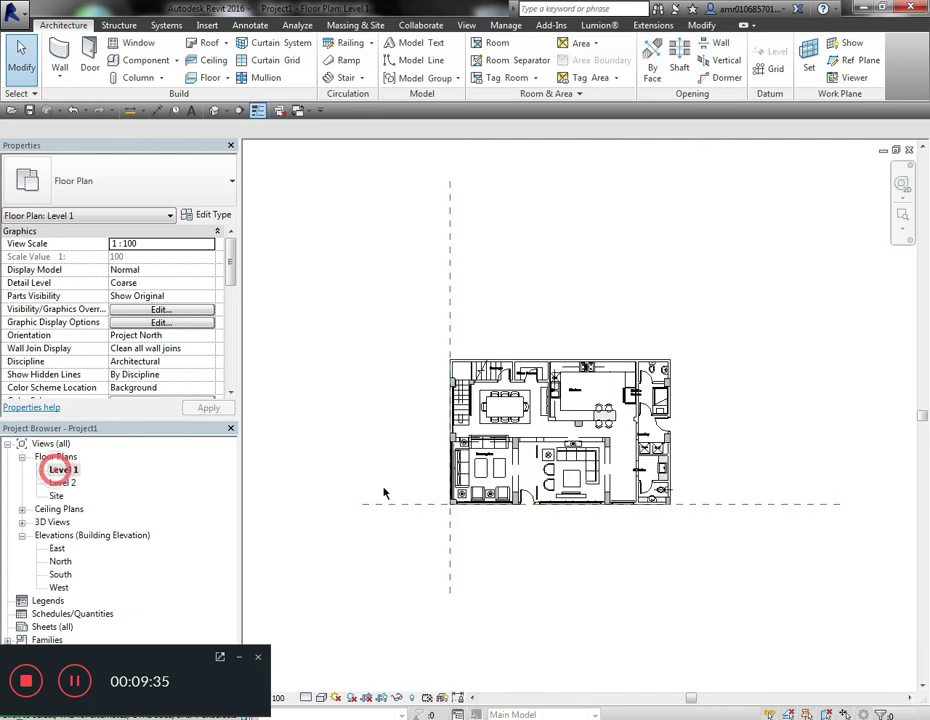
pyautogui.moveTo(500, 539); pyautogui.dragTo(554, 494, button='middle')
pyautogui.scroll(2, 545, 490)
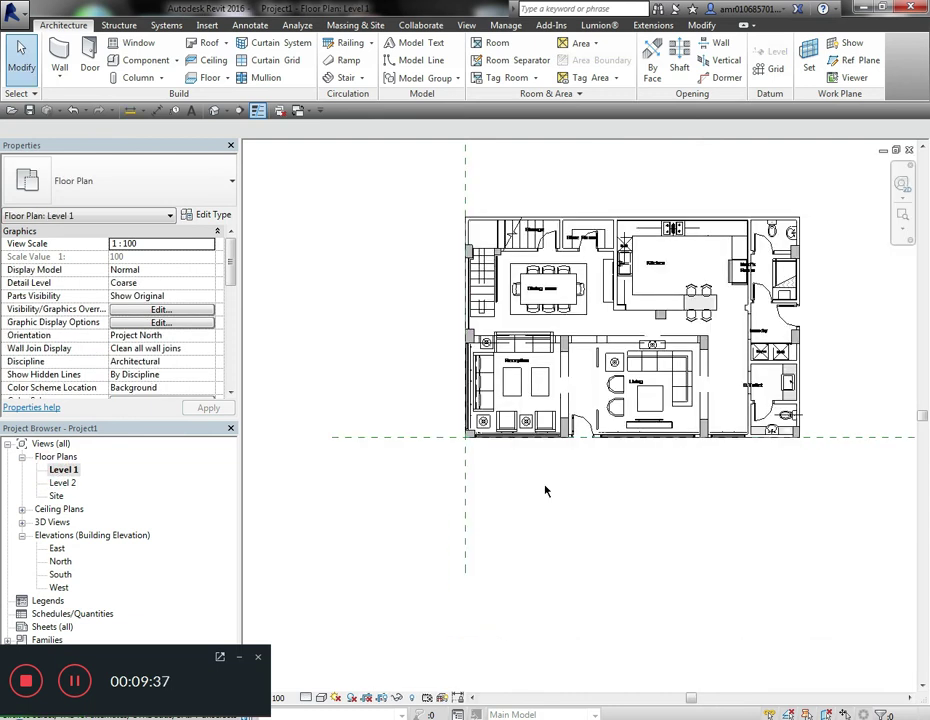
# Step: In 3D, view the stacked plans from TOP, tilt back, and open Visibility/Graphic Overrides
pyautogui.click(217, 112)
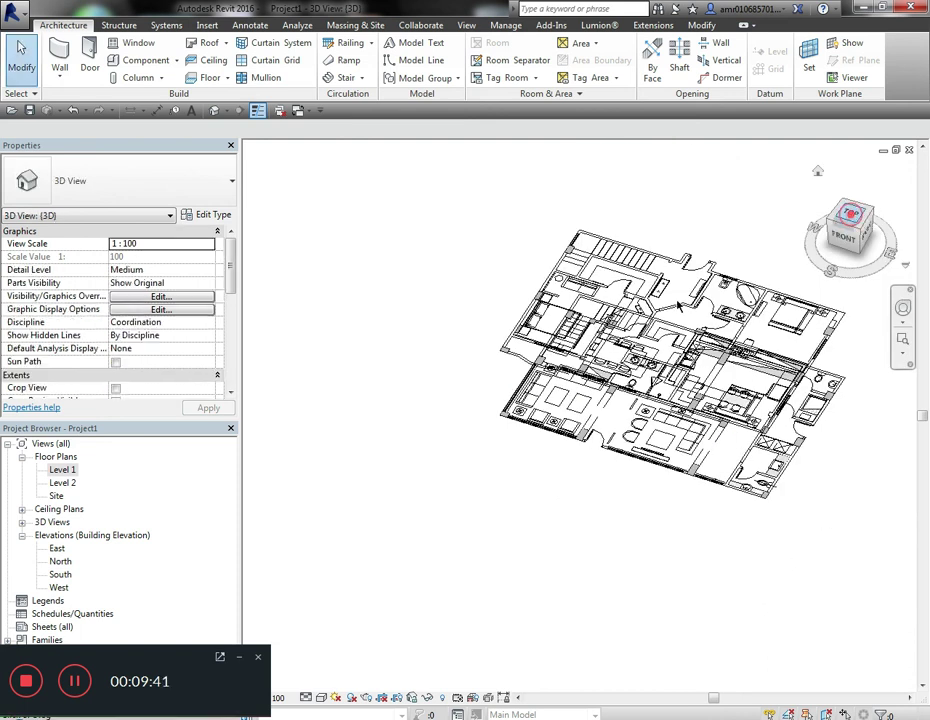
pyautogui.click(852, 216)
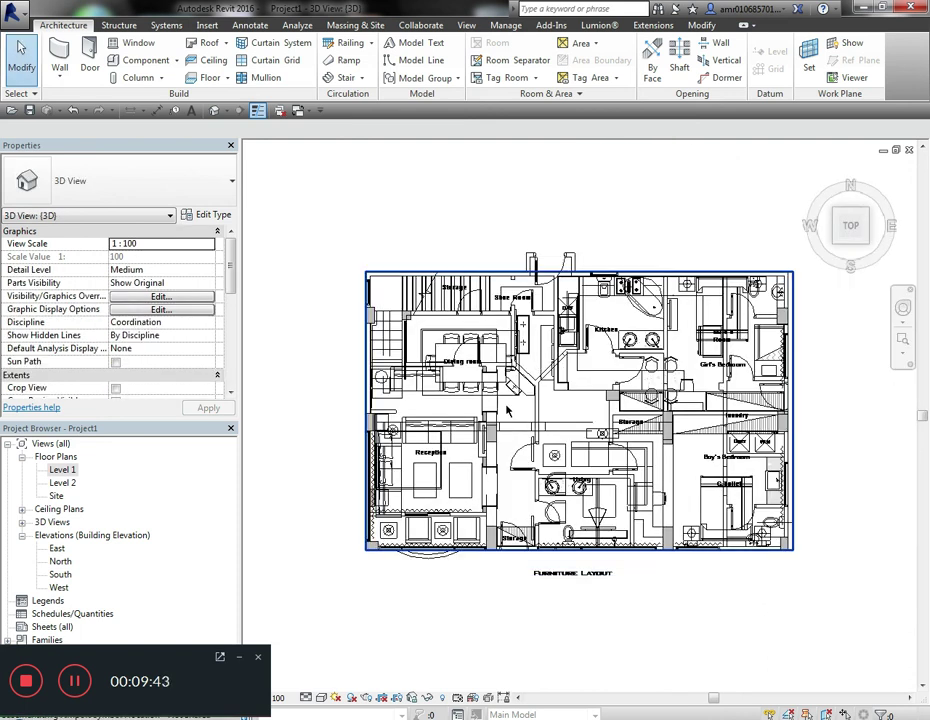
pyautogui.scroll(5, 378, 535)
pyautogui.scroll(3, 400, 494)
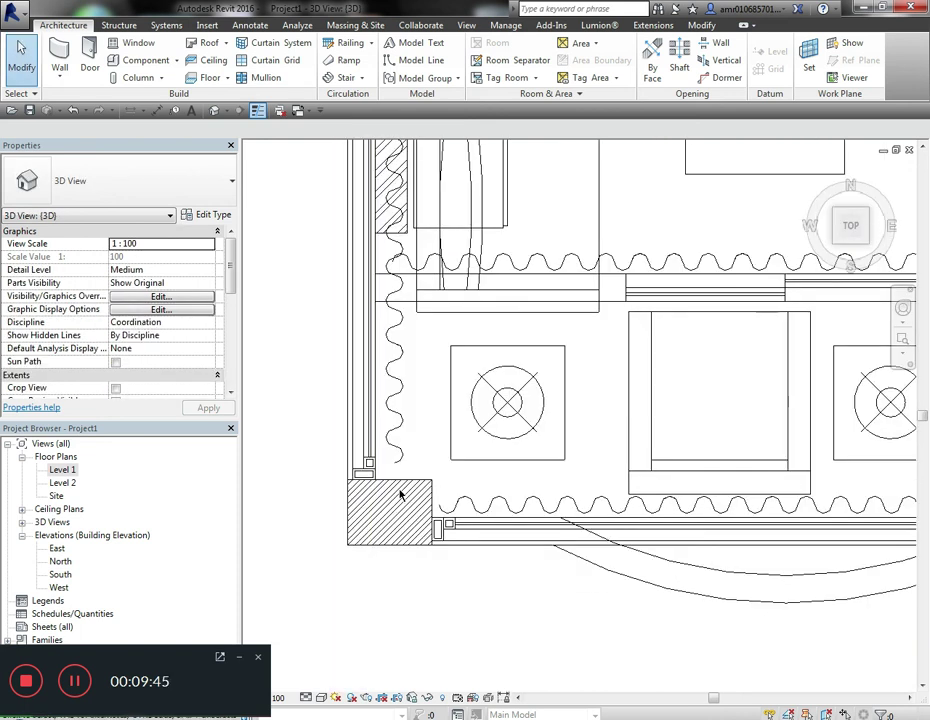
pyautogui.scroll(-3, 394, 409)
pyautogui.scroll(-2, 332, 519)
pyautogui.scroll(-2, 366, 465)
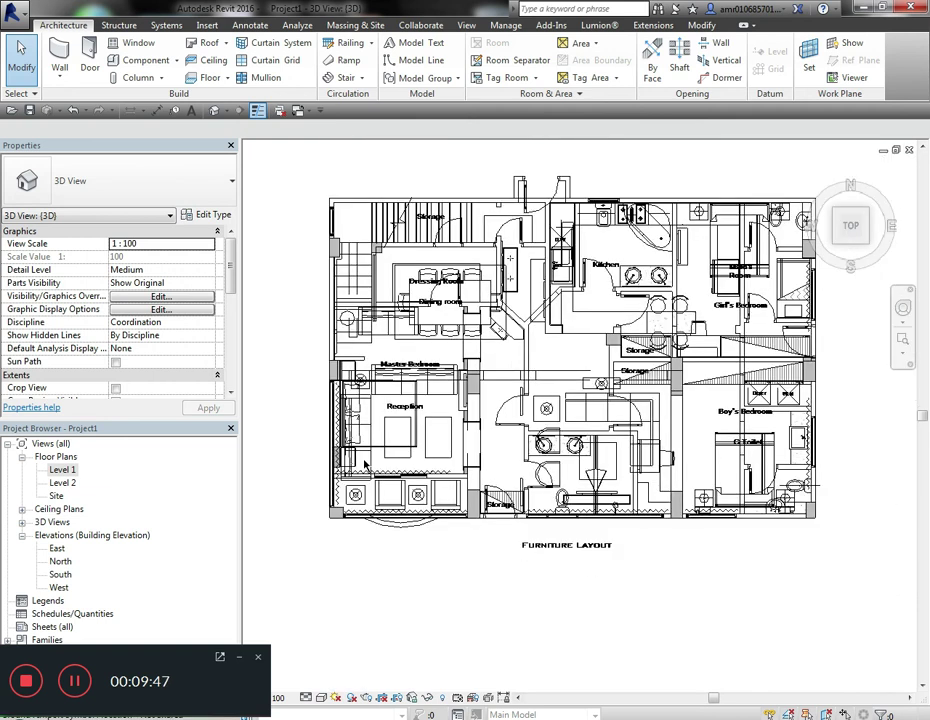
pyautogui.scroll(-2, 366, 466)
pyautogui.moveTo(658, 525)
pyautogui.keyDown('shift'); pyautogui.mouseDown(button='middle')
pyautogui.moveTo(620, 540)
pyautogui.moveTo(463, 553)
pyautogui.mouseUp(button='middle'); pyautogui.keyUp('shift')
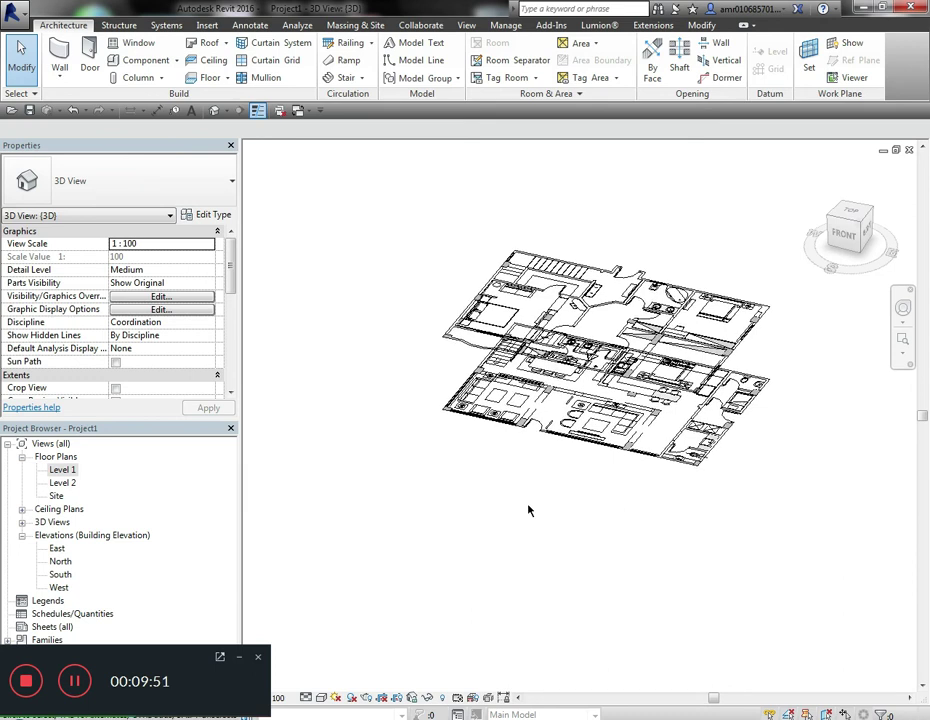
pyautogui.scroll(2, 527, 508)
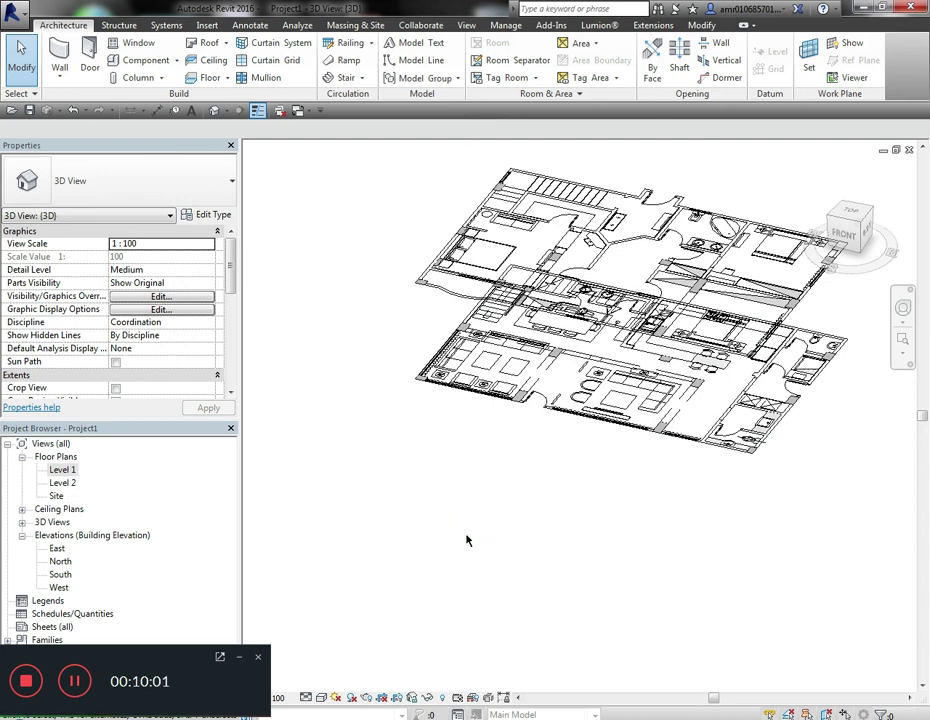
pyautogui.press('v')
pyautogui.press('v')
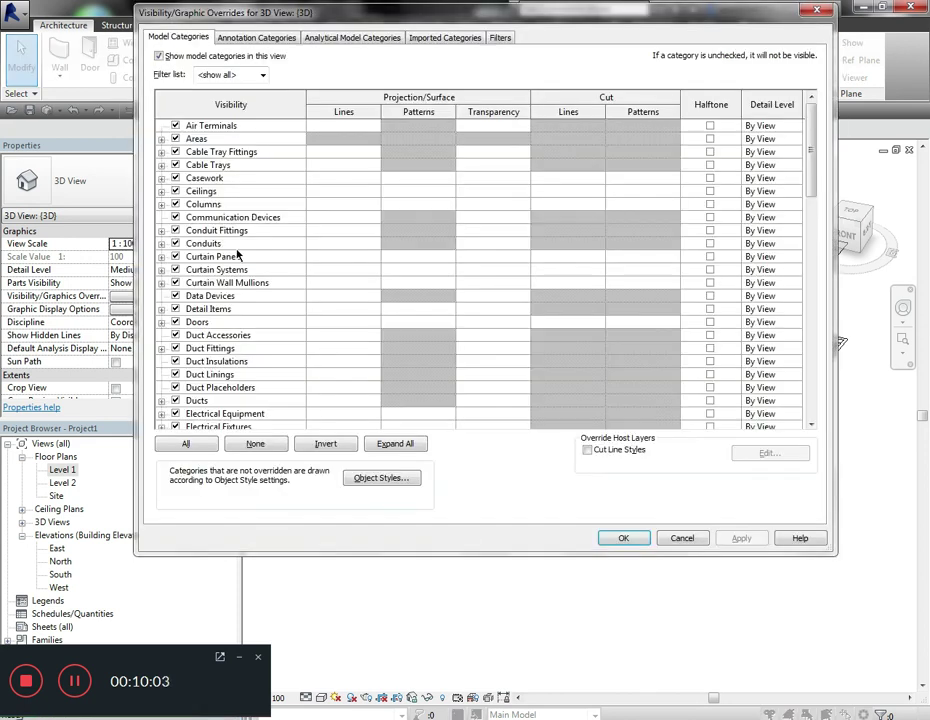
# Step: Set Basement.dwg and Ground to Halftone under Imported Categories in the 3D view
pyautogui.click(445, 38)
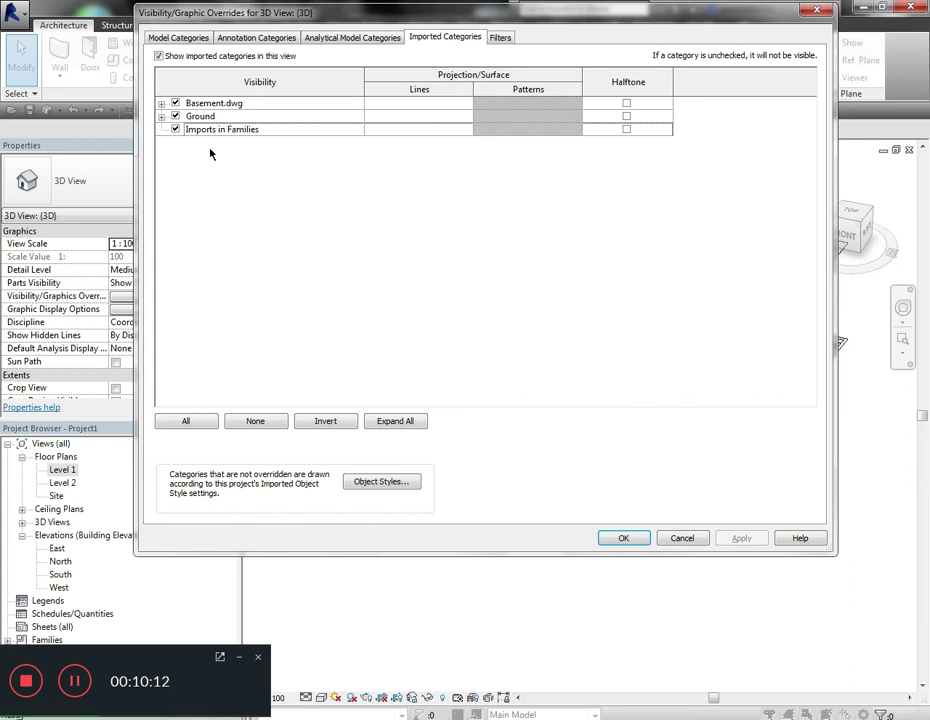
pyautogui.click(626, 103)
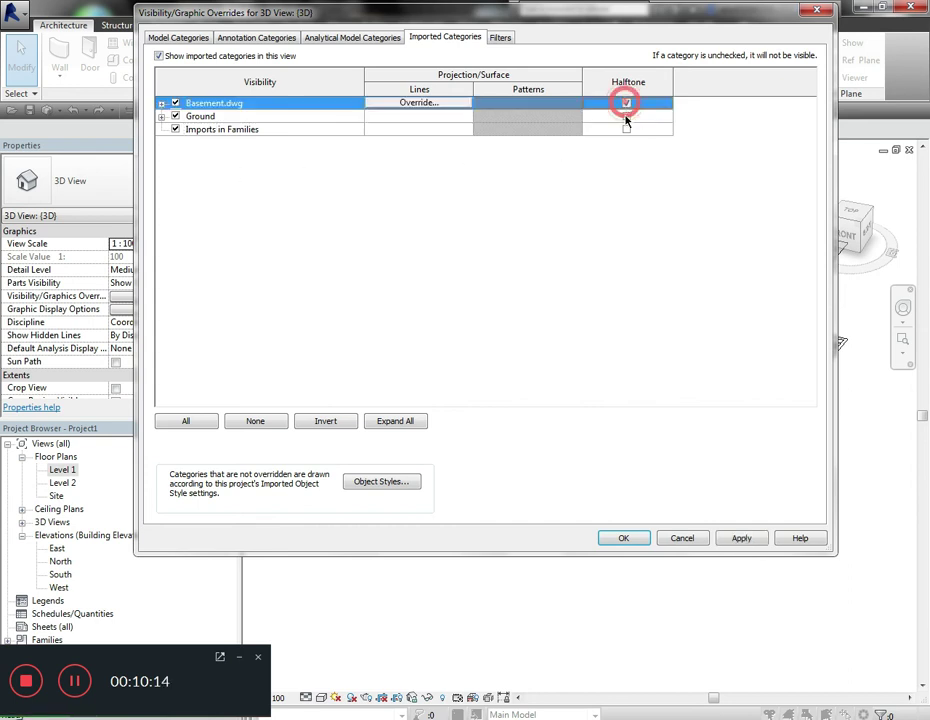
pyautogui.click(626, 116)
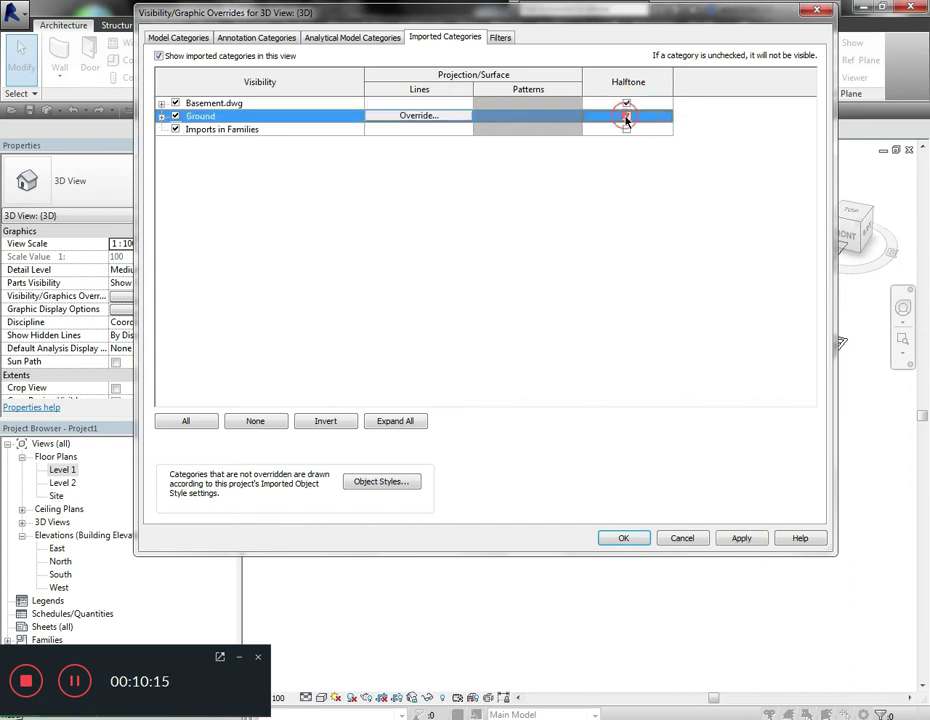
pyautogui.click(739, 538)
pyautogui.click(623, 538)
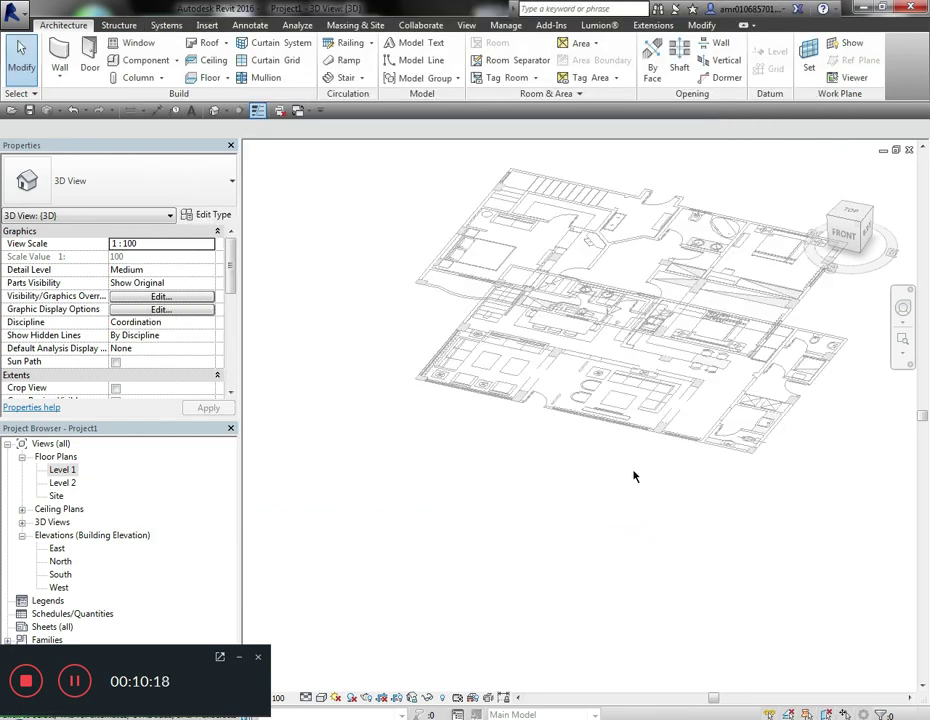
# Step: Orbit around the halftone stacked plans, then open the Level 1 floor plan
pyautogui.click(543, 528)
pyautogui.keyDown('shift'); pyautogui.moveTo(477, 525); pyautogui.dragTo(496, 453, button='middle'); pyautogui.keyUp('shift')
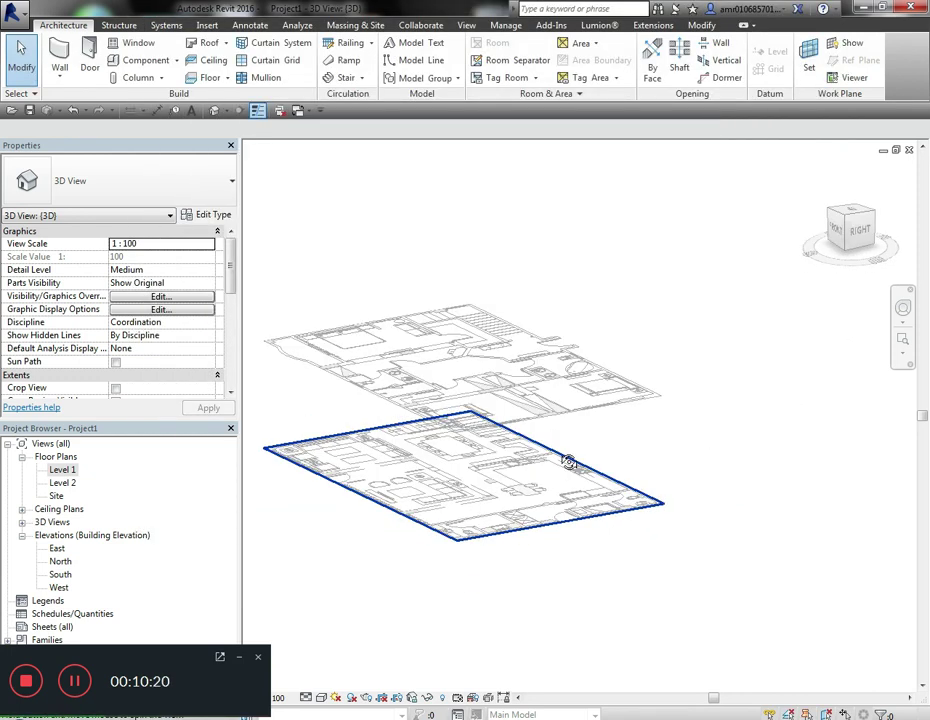
pyautogui.scroll(3, 496, 453)
pyautogui.scroll(2, 534, 484)
pyautogui.scroll(-5, 536, 542)
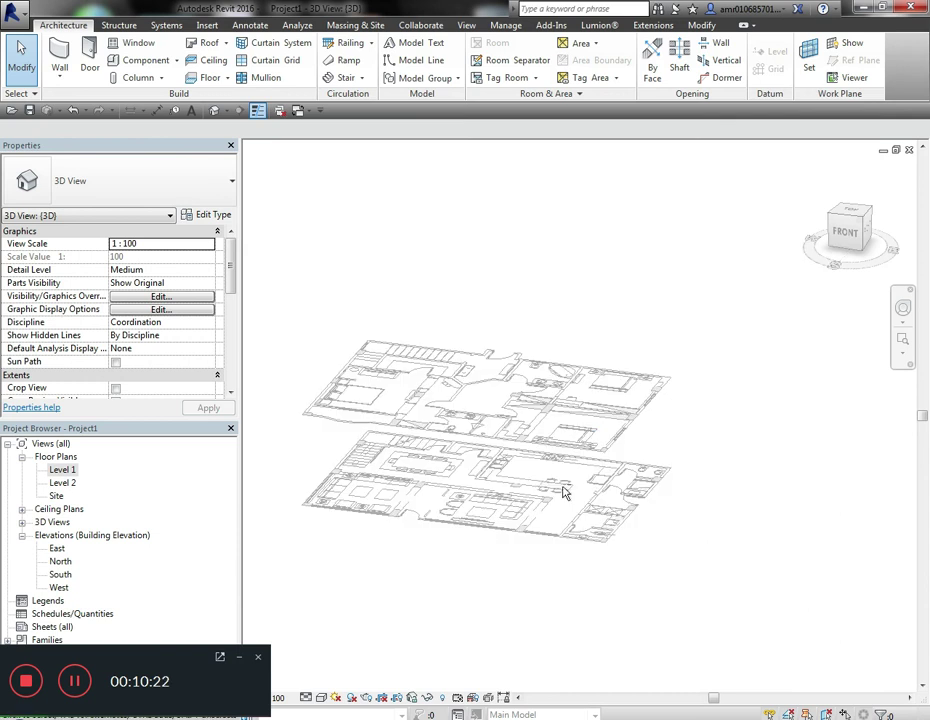
pyautogui.keyDown('shift'); pyautogui.moveTo(565, 544); pyautogui.dragTo(507, 519, button='middle'); pyautogui.keyUp('shift')
pyautogui.moveTo(581, 230); pyautogui.dragTo(470, 612)
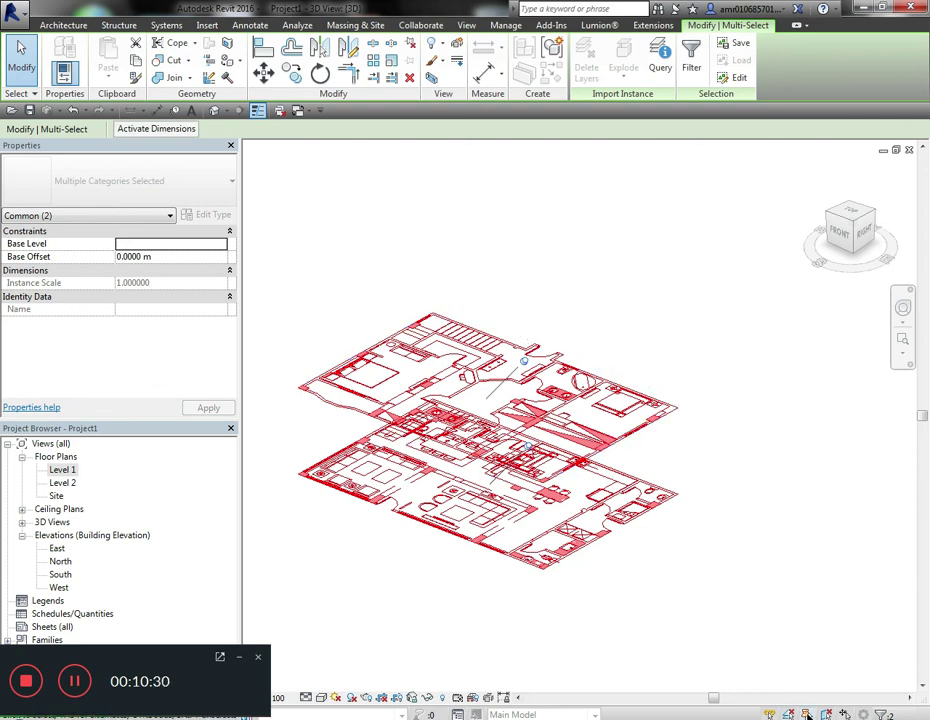
pyautogui.click(768, 508)
pyautogui.moveTo(405, 663); pyautogui.dragTo(664, 243)
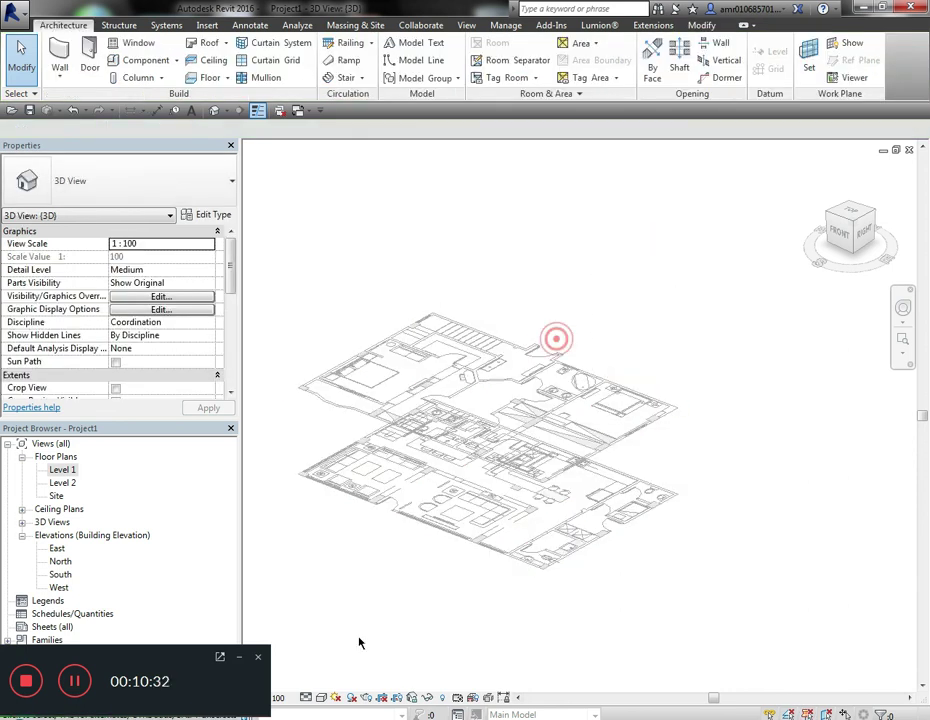
pyautogui.moveTo(544, 314); pyautogui.dragTo(465, 590)
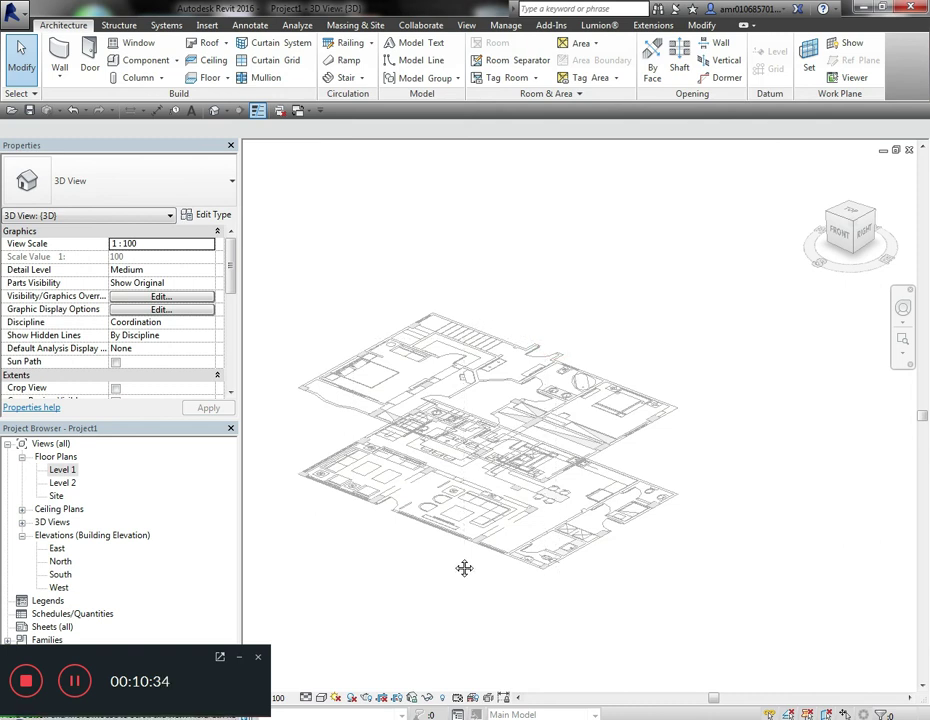
pyautogui.moveTo(464, 568)
pyautogui.keyDown('shift'); pyautogui.mouseDown(button='middle')
pyautogui.moveTo(629, 581)
pyautogui.moveTo(662, 560)
pyautogui.moveTo(581, 550)
pyautogui.moveTo(608, 546)
pyautogui.moveTo(612, 595)
pyautogui.mouseUp(button='middle'); pyautogui.keyUp('shift')
pyautogui.scroll(-2, 585, 537)
pyautogui.scroll(-2, 565, 556)
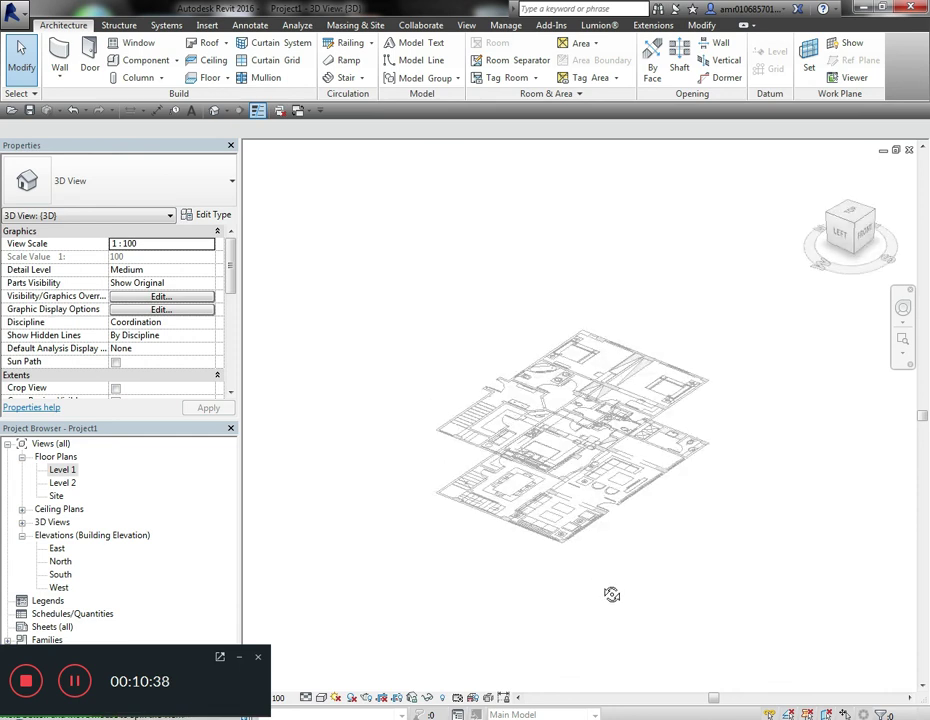
pyautogui.doubleClick(62, 469)
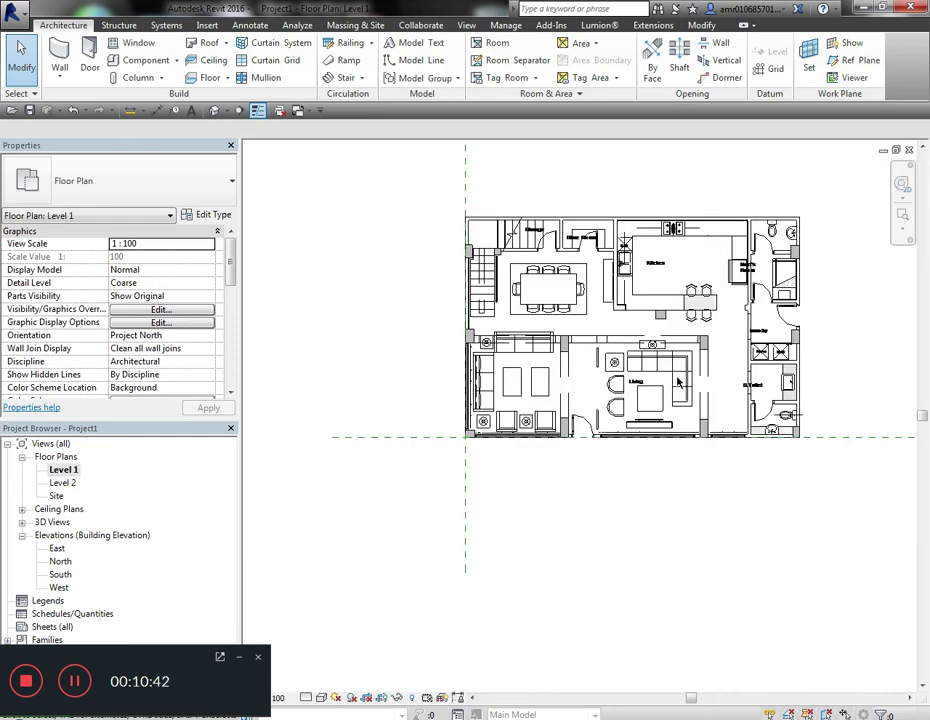
# Step: In Level 1, set Basement.dwg and Ground to Halftone under Imported Categories
pyautogui.moveTo(620, 460); pyautogui.dragTo(520, 546, button='middle')
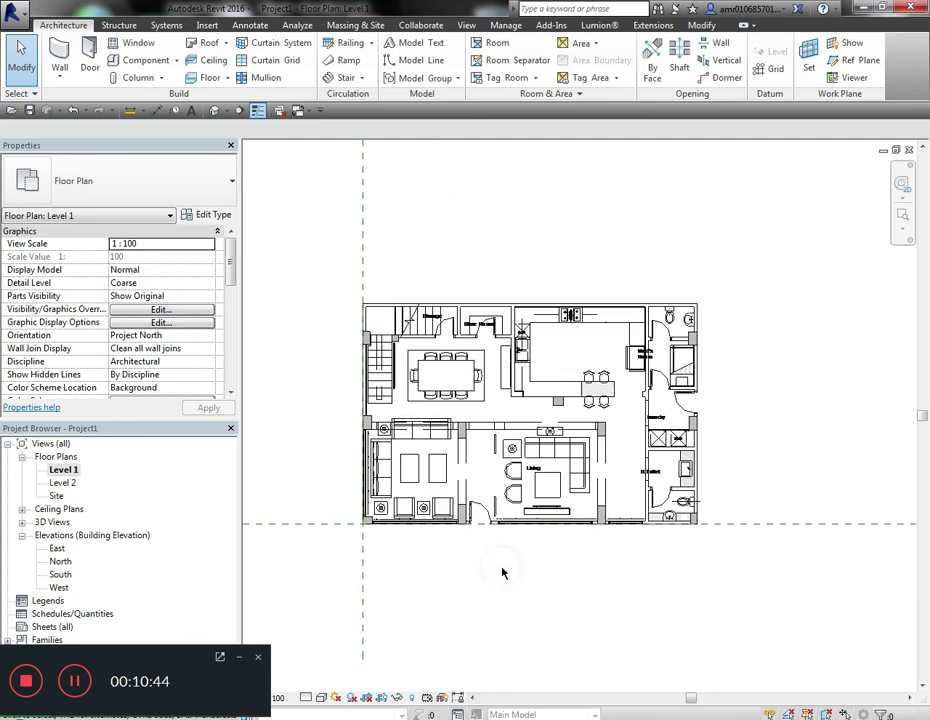
pyautogui.press('v')
pyautogui.press('g')
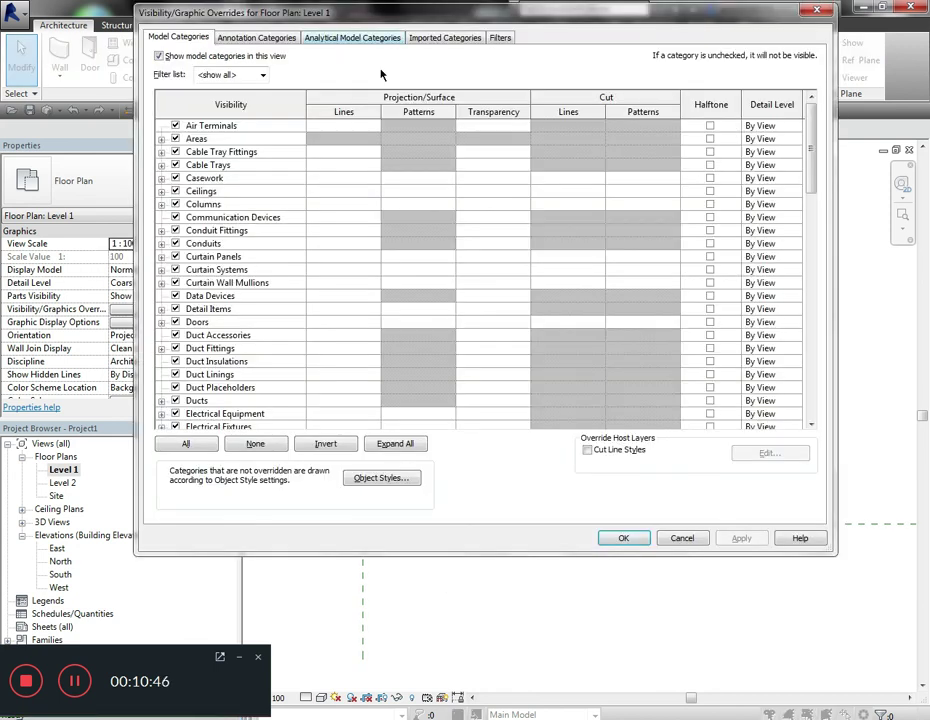
pyautogui.click(440, 38)
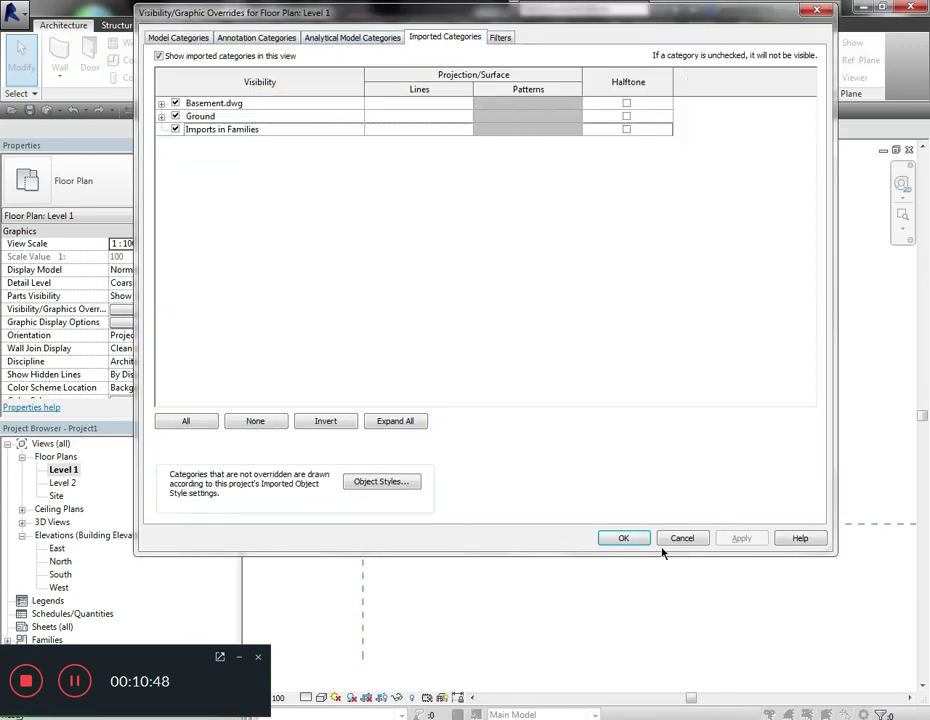
pyautogui.click(626, 103)
pyautogui.click(626, 116)
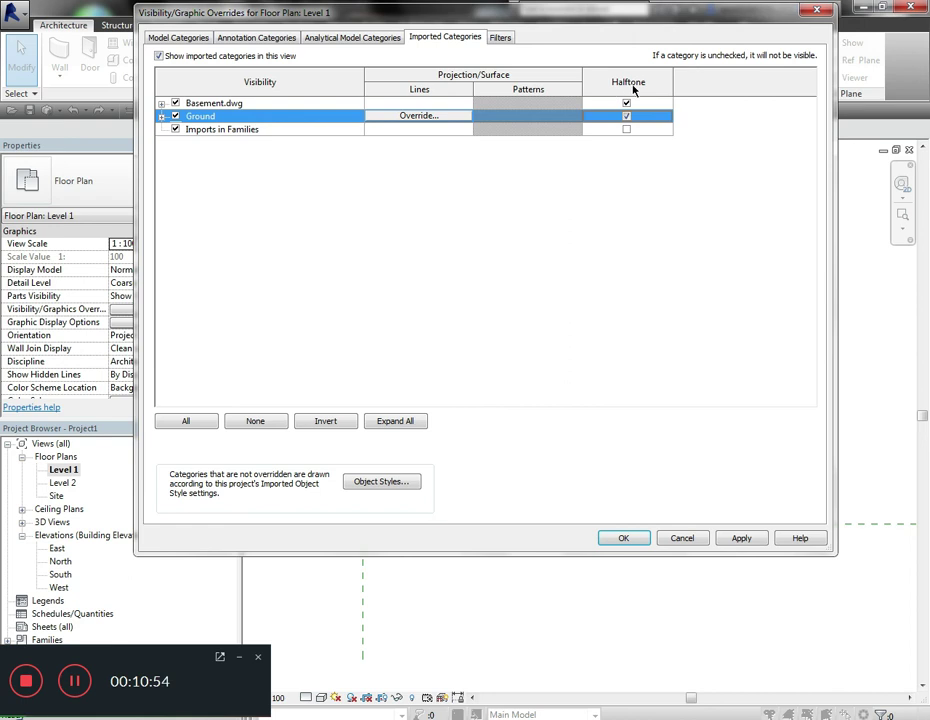
pyautogui.click(742, 538)
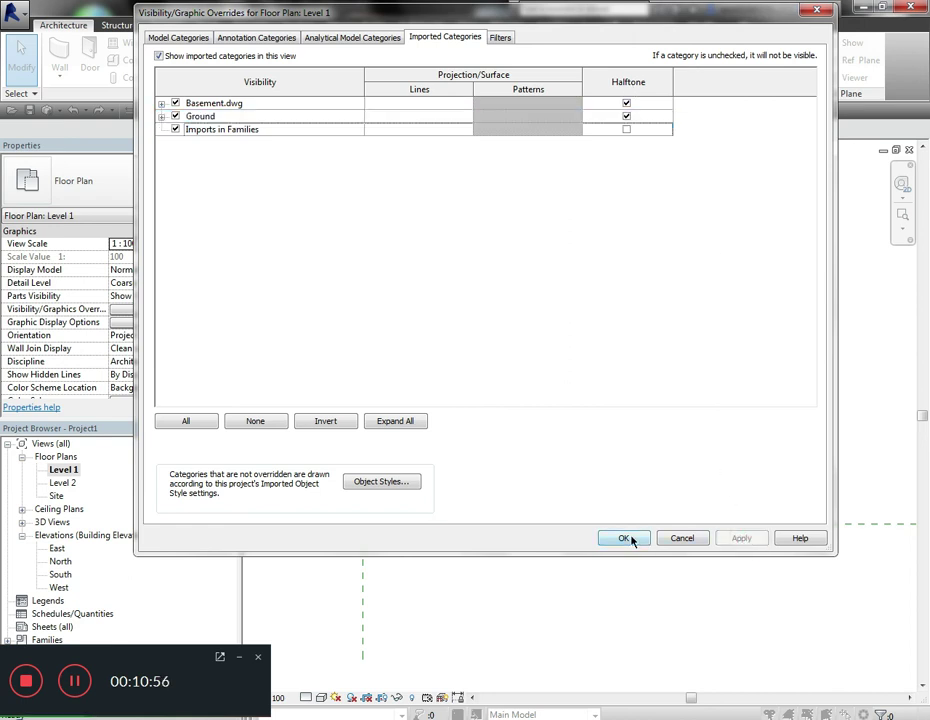
pyautogui.click(625, 538)
# Step: Set Basement.dwg and Ground to Halftone in the Level 2 plan, then return to 3D
pyautogui.click(631, 586)
pyautogui.doubleClick(63, 482)
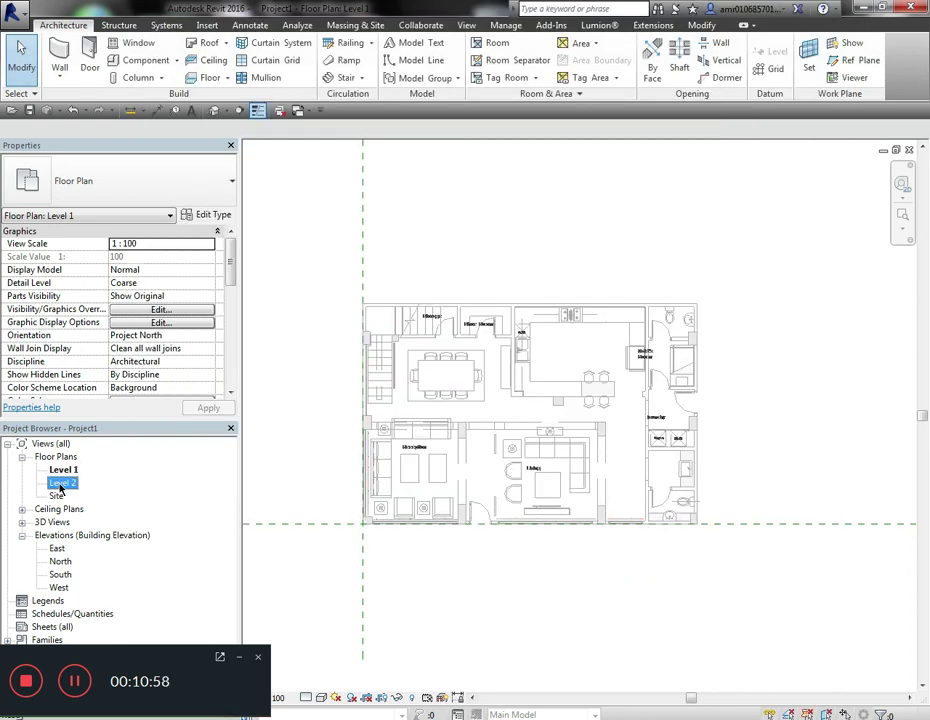
pyautogui.moveTo(448, 588); pyautogui.dragTo(631, 564, button='middle')
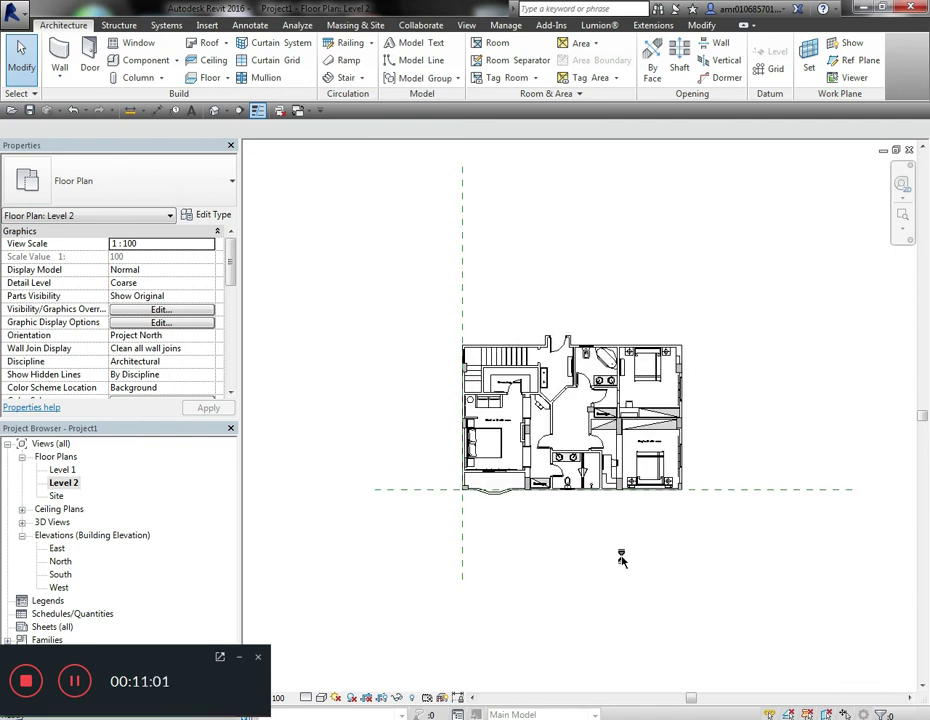
pyautogui.press('v')
pyautogui.press('v')
pyautogui.click(442, 40)
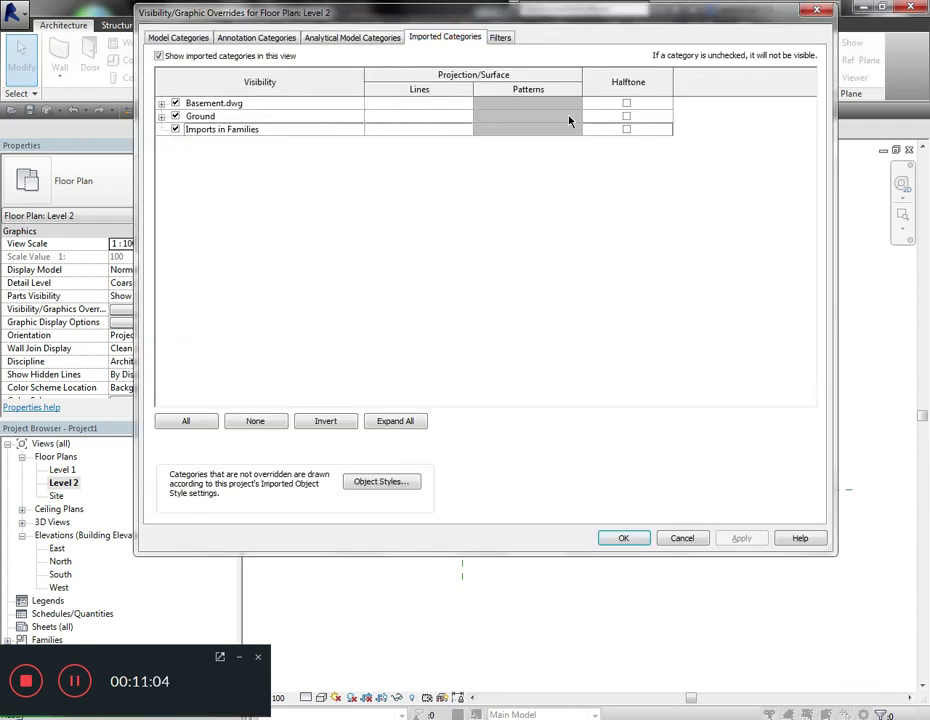
pyautogui.click(626, 103)
pyautogui.click(626, 116)
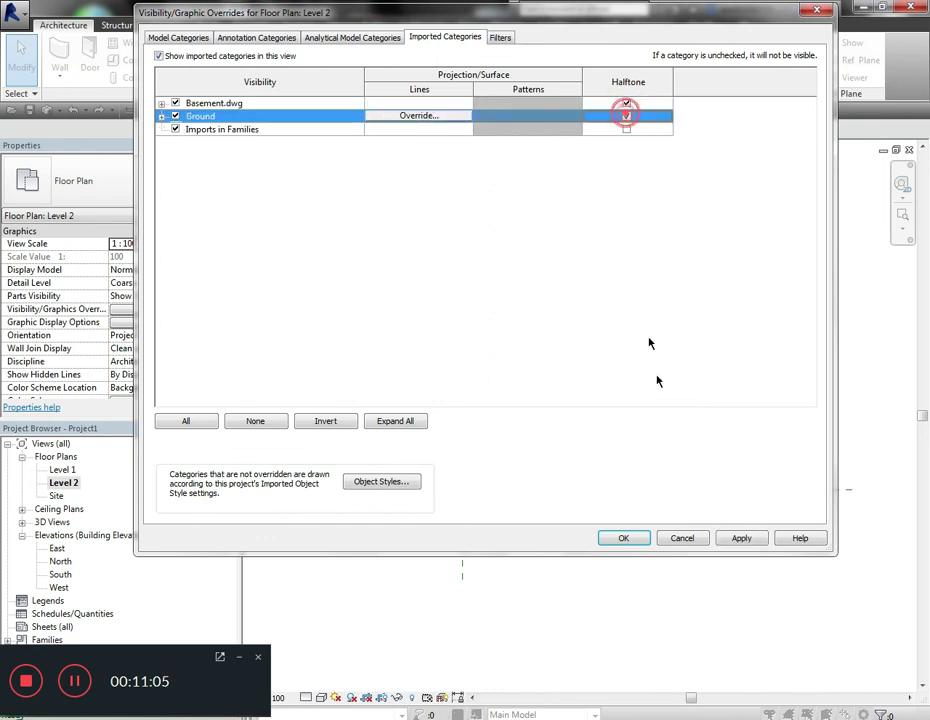
pyautogui.click(747, 538)
pyautogui.click(633, 539)
pyautogui.click(597, 607)
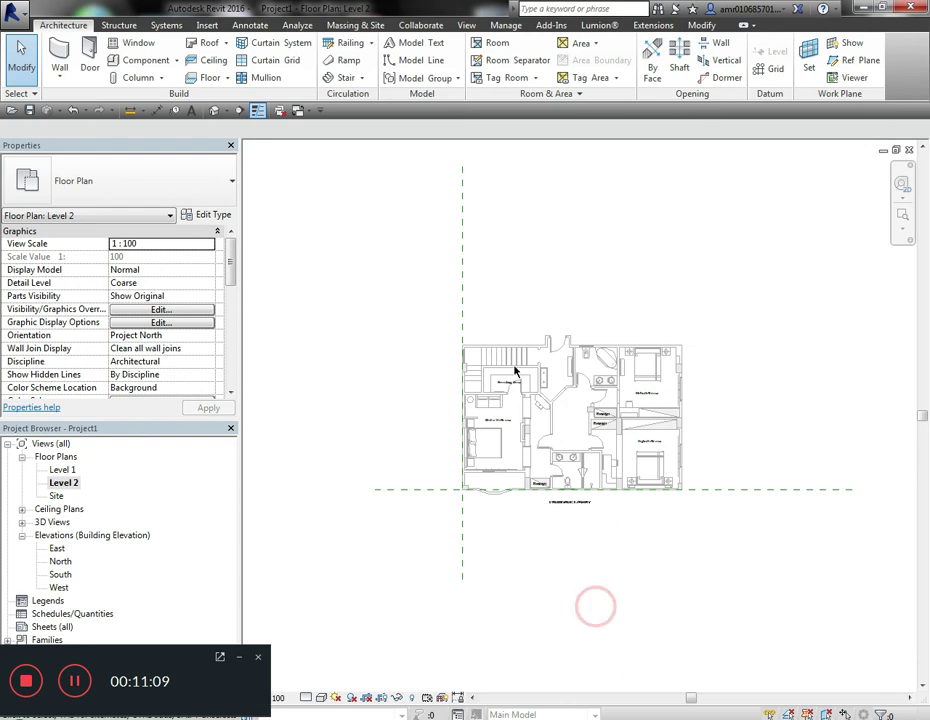
pyautogui.scroll(2, 515, 371)
pyautogui.click(214, 110)
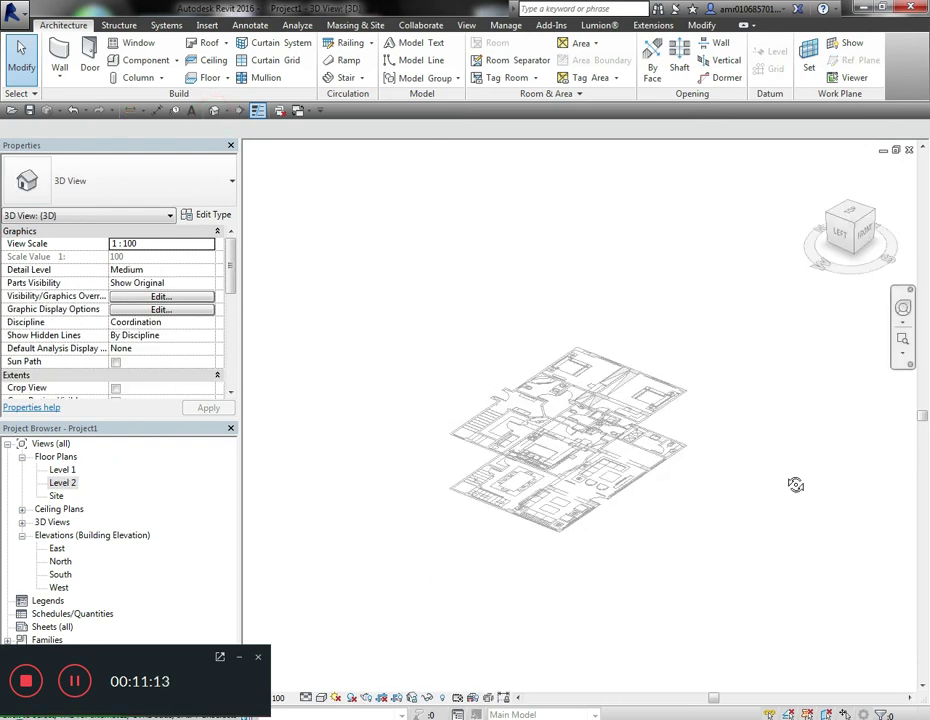
pyautogui.keyDown('shift'); pyautogui.moveTo(795, 484); pyautogui.dragTo(495, 510, button='middle'); pyautogui.keyUp('shift')
pyautogui.scroll(3, 590, 470)
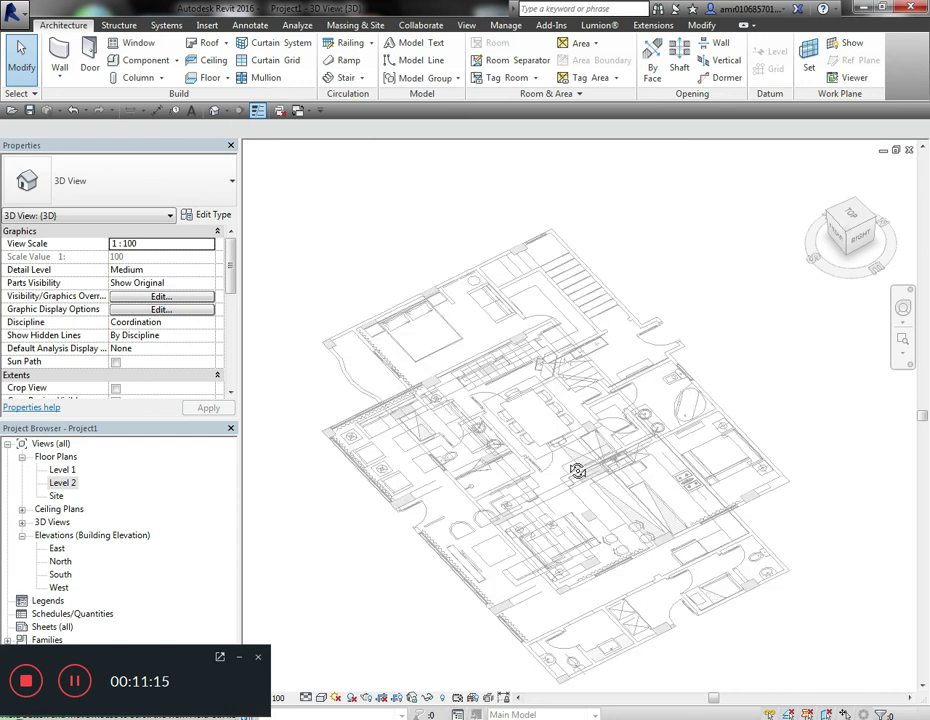
pyautogui.keyDown('shift'); pyautogui.moveTo(590, 470); pyautogui.dragTo(612, 409, button='middle'); pyautogui.keyUp('shift')
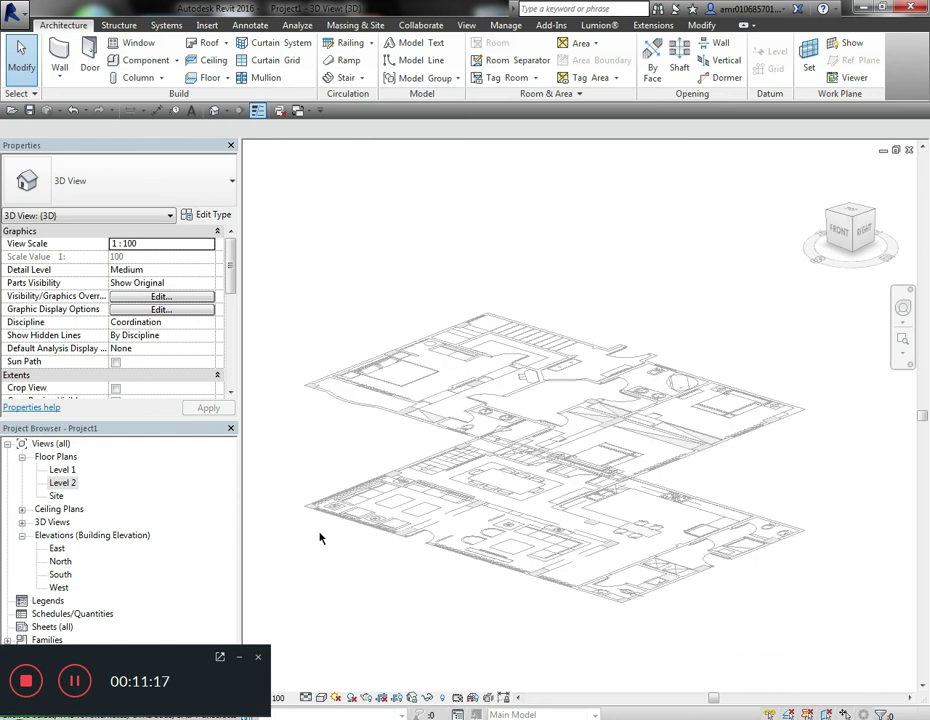